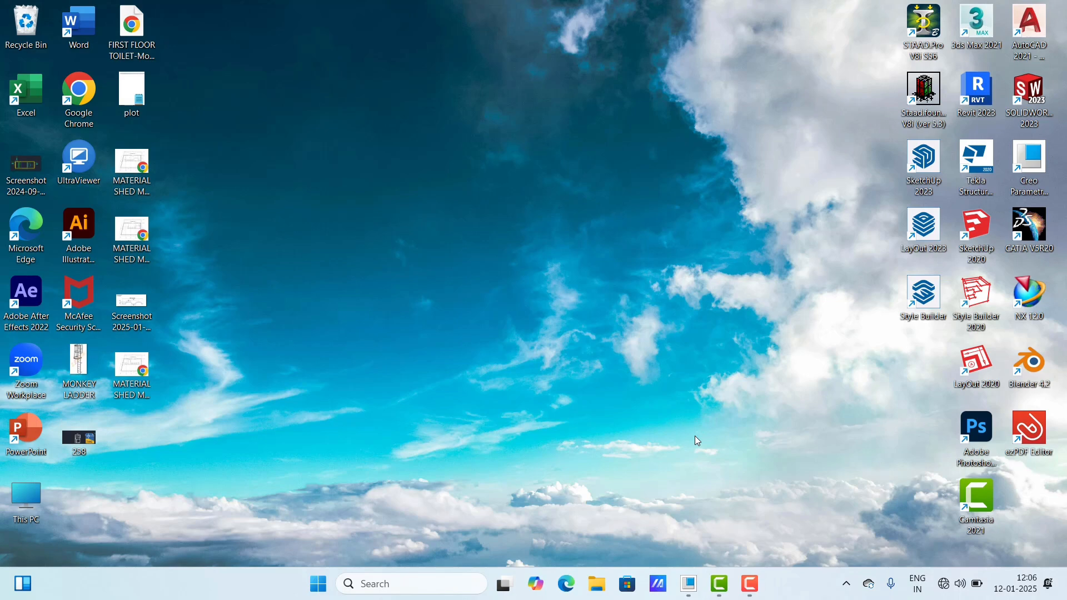
Switch to Creo Parametric, delete all geometry in the open sketch and quit Sketcher without saving.
left_click(690, 584)
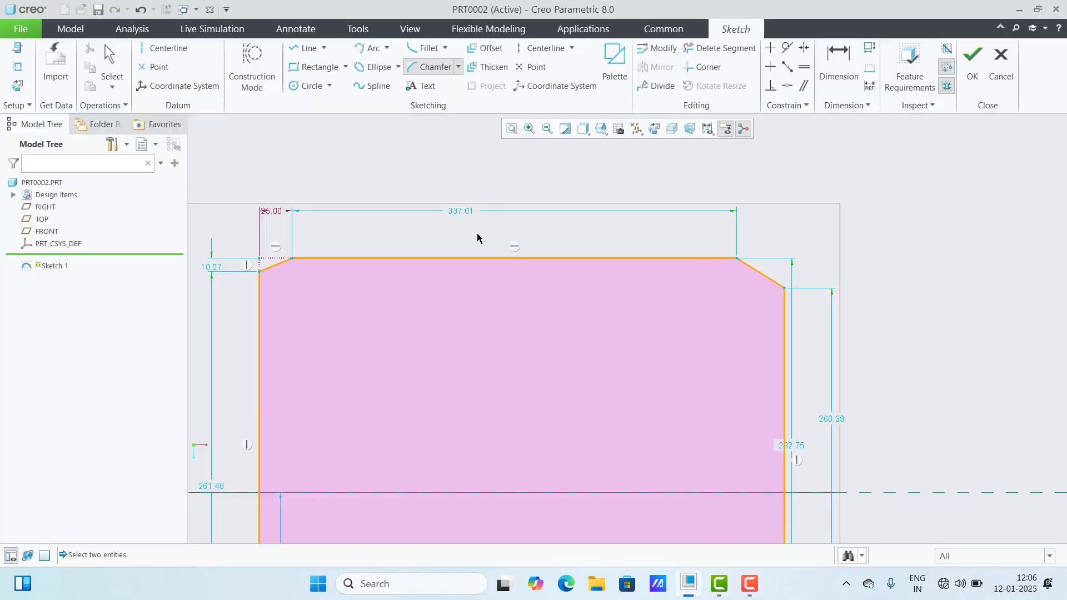
scroll(533, 259, "down", 3)
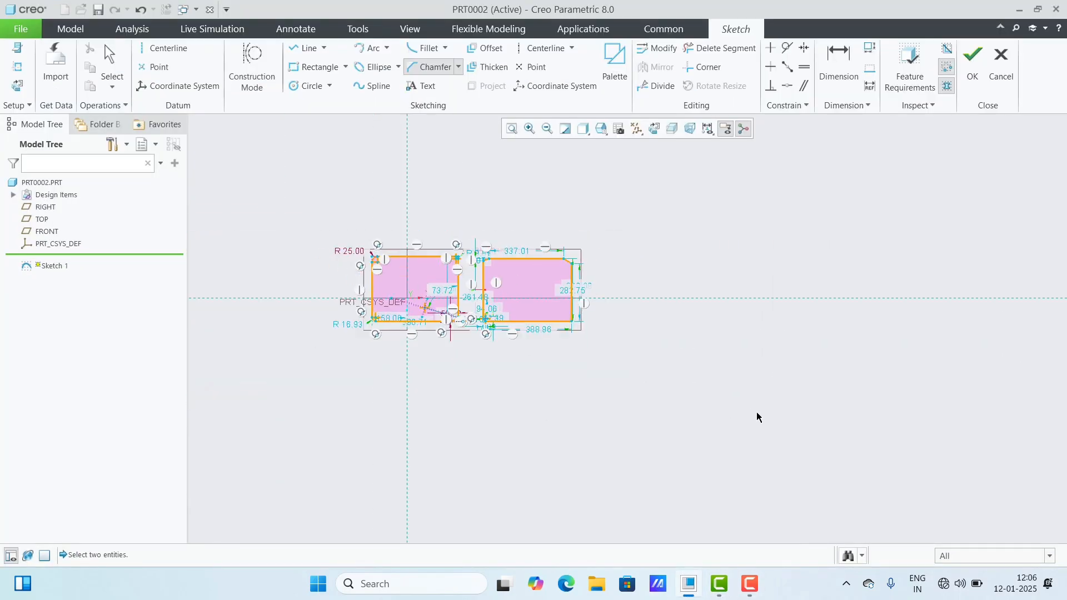
left_click(113, 60)
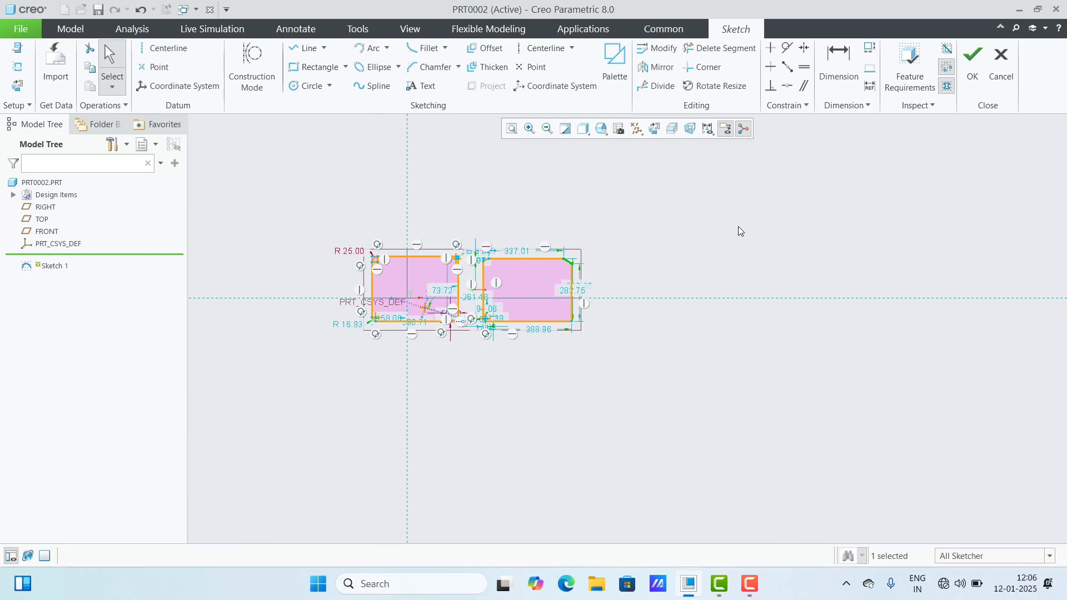
left_click_drag(738, 231, 191, 431)
key("Delete")
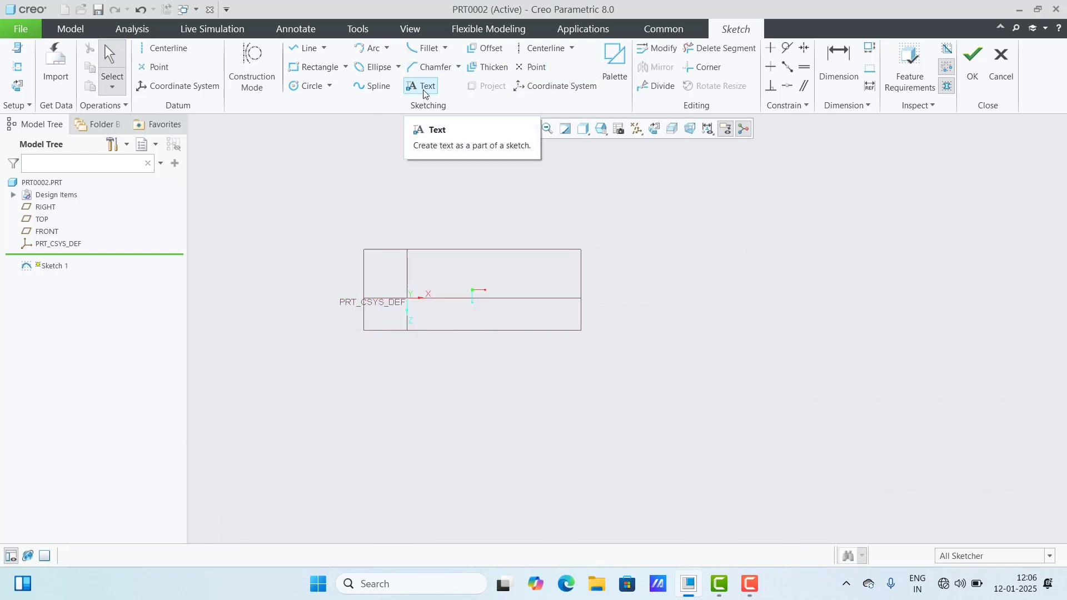
left_click(1001, 66)
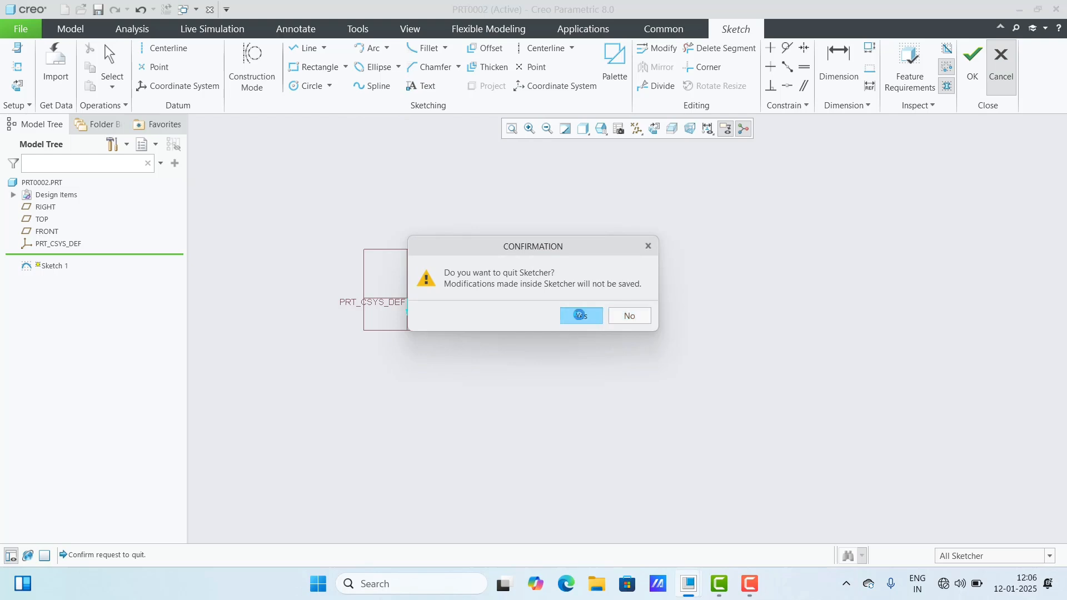
left_click(581, 316)
Start a new sketch on the RIGHT datum plane.
middle_click_drag(315, 205, 347, 257)
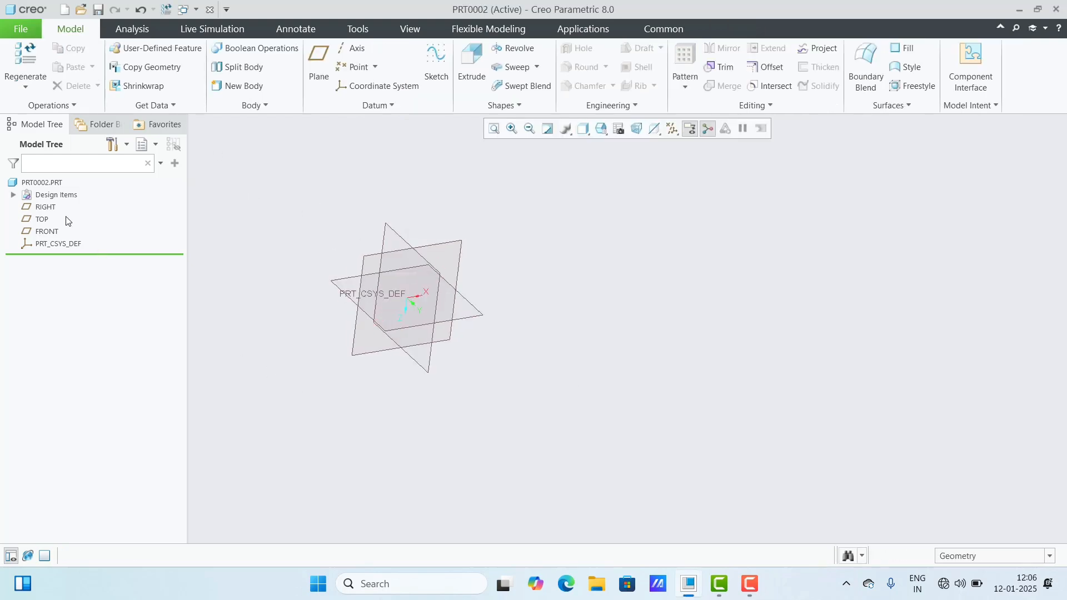
left_click(45, 207)
left_click(425, 70)
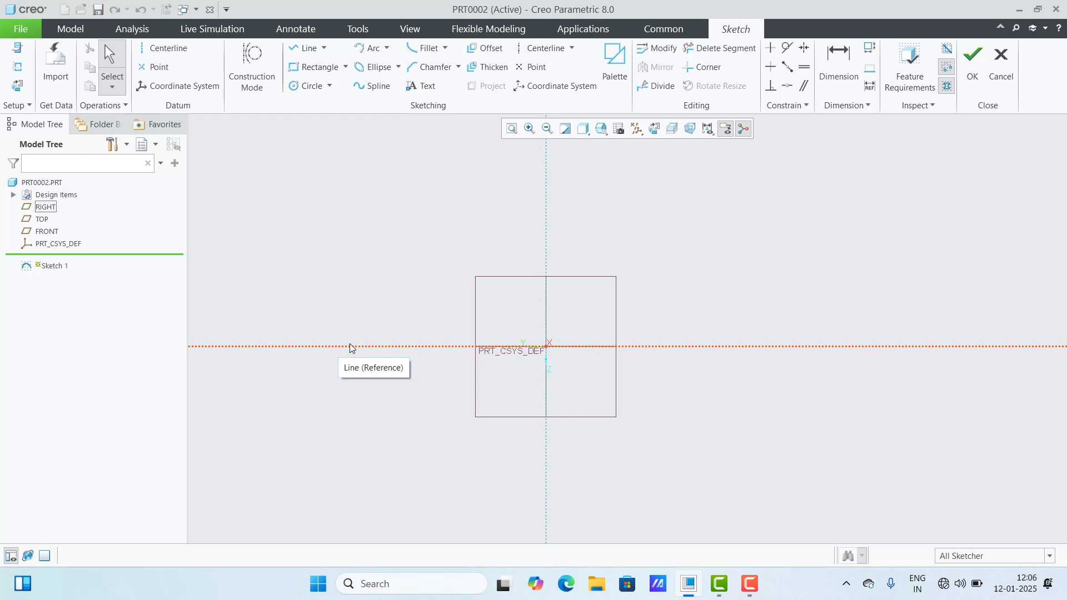
Sketch text reading "RK LEARNING CADD" with a vertical height line about 305 tall, starting on the horizontal reference beside the origin.
left_click(424, 87)
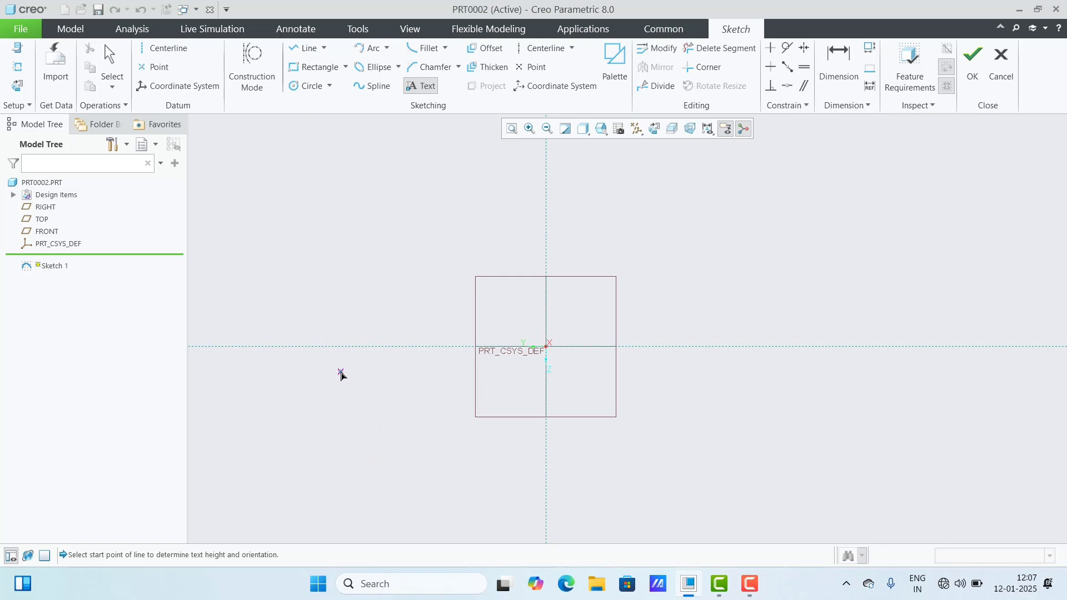
left_click(288, 346)
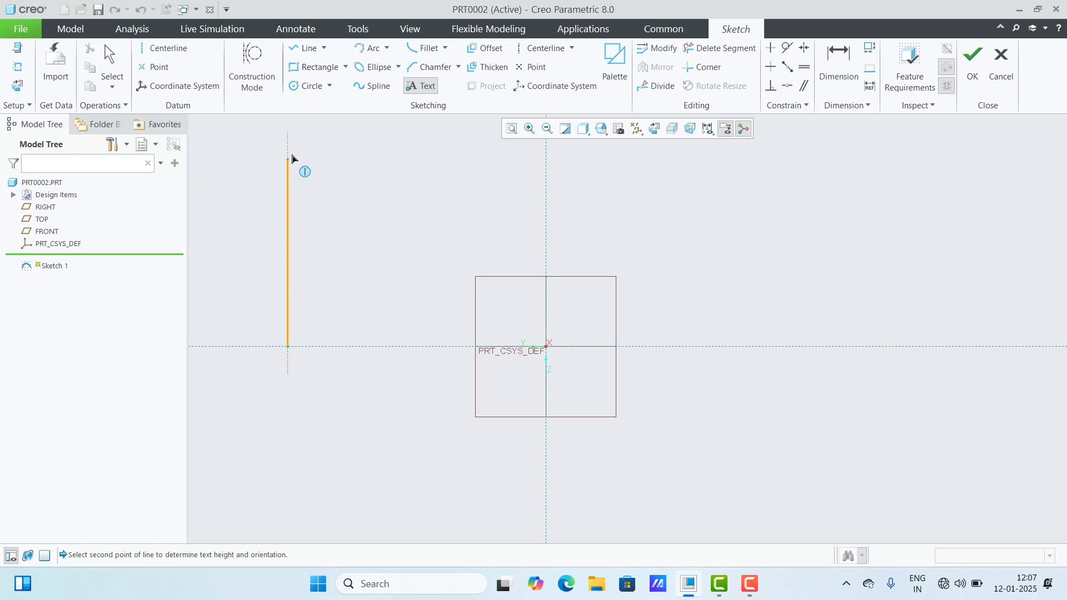
left_click(288, 266)
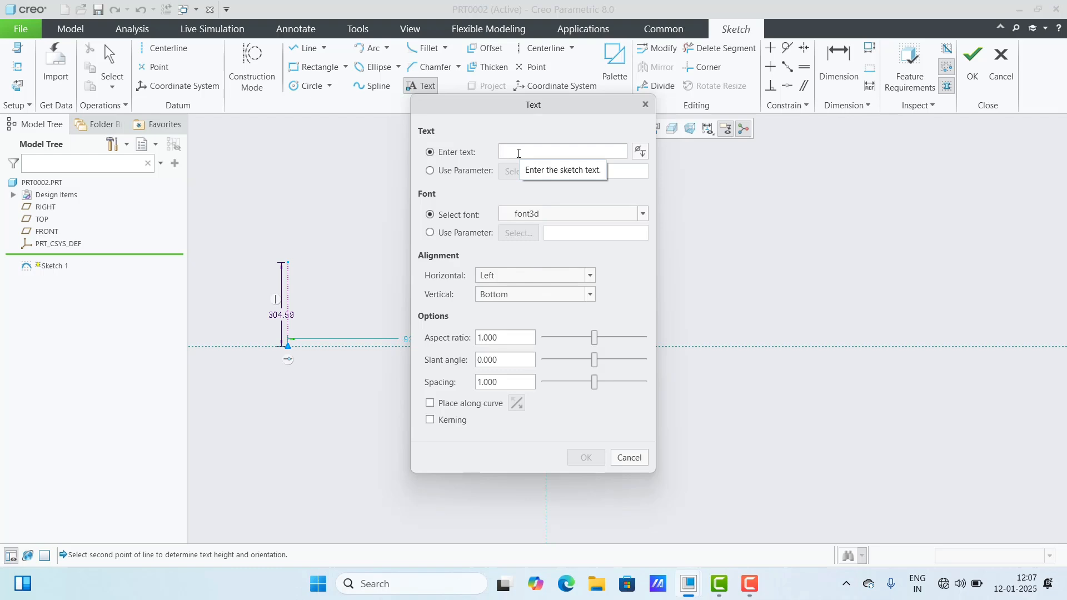
type("RK")
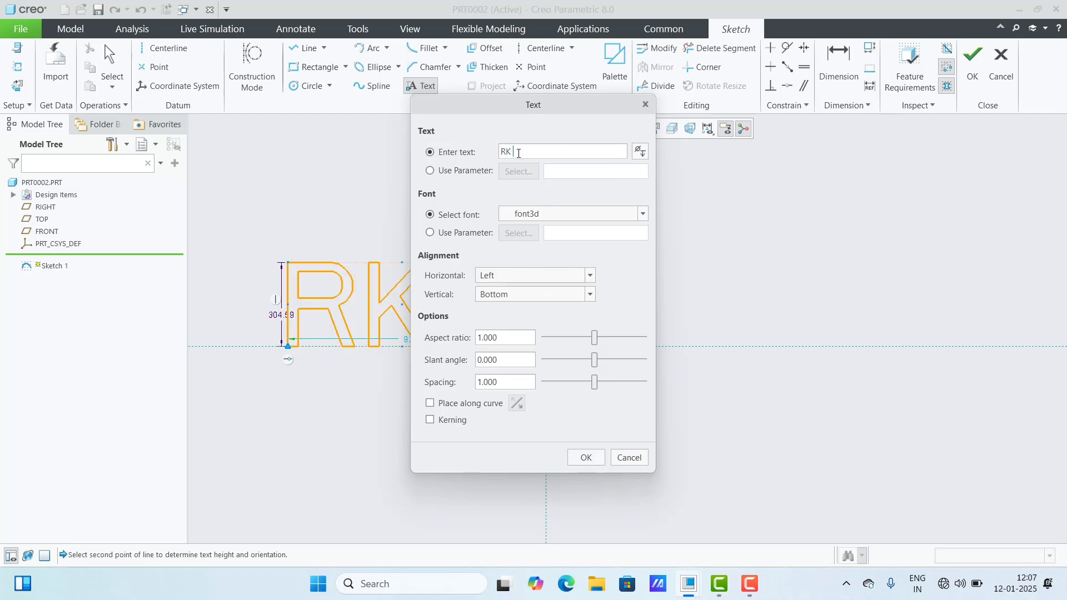
type(" LEARNING")
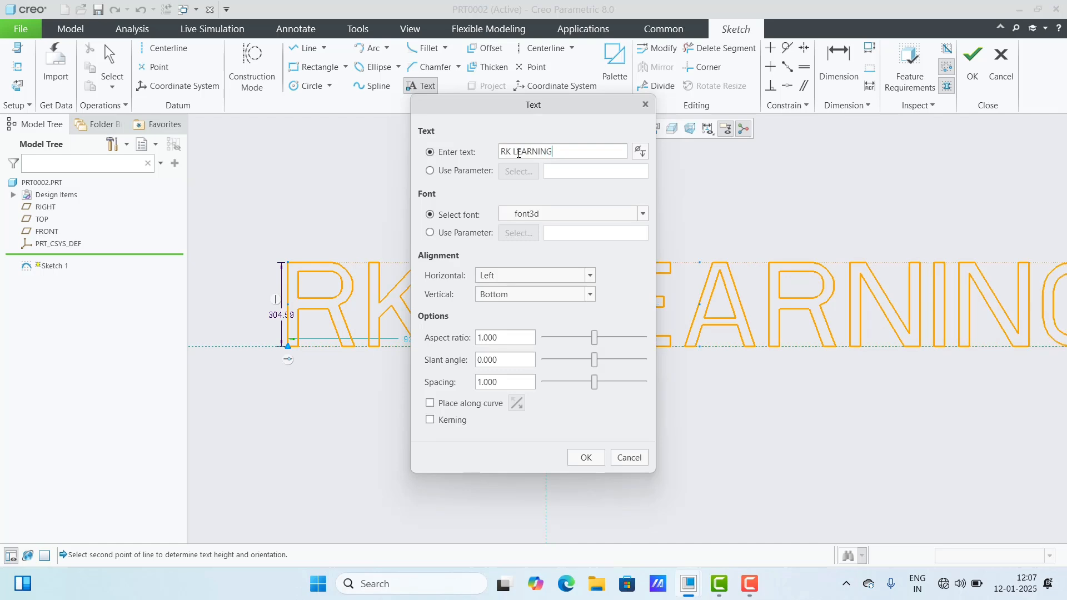
type(" CADD")
Preview the sketch text with Center and Right horizontal alignment, and restore Left alignment.
left_click_drag(512, 105, 400, 106)
scroll(682, 355, "down", 4)
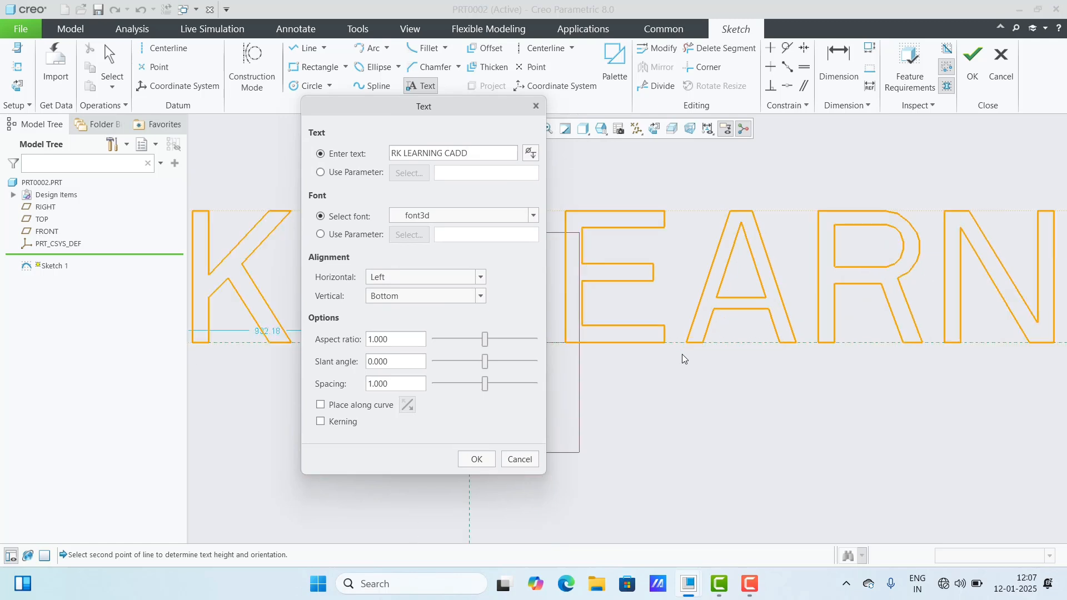
scroll(642, 377, "down", 2)
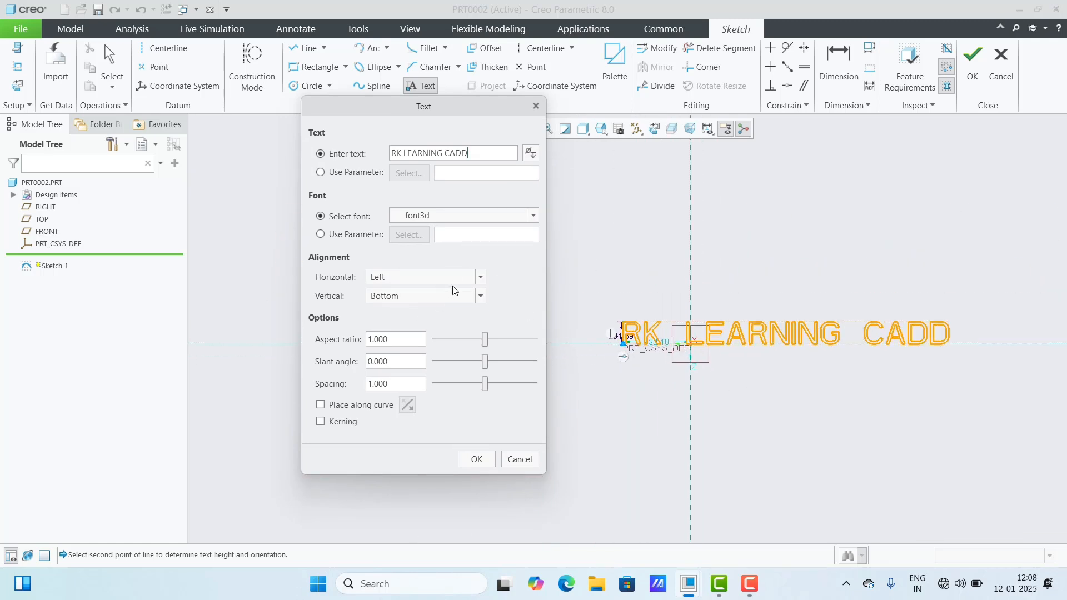
left_click(480, 278)
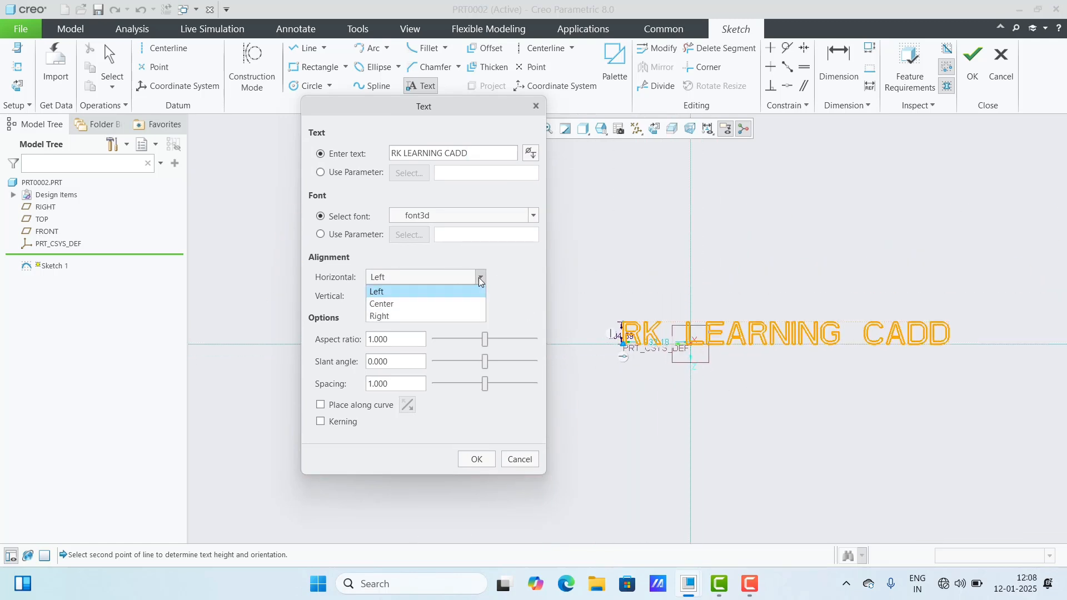
left_click(403, 304)
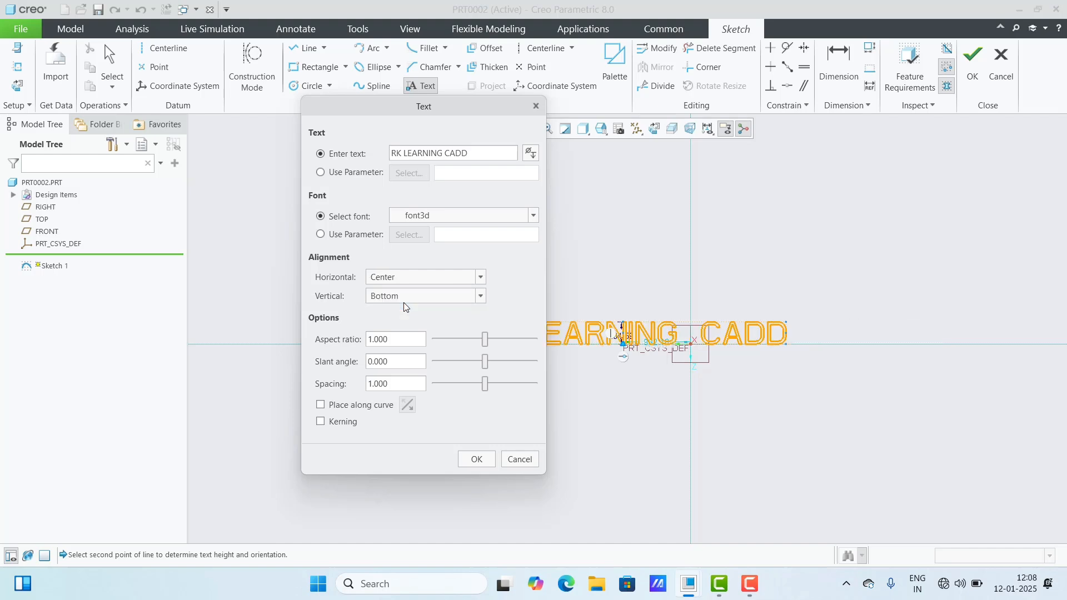
left_click(481, 277)
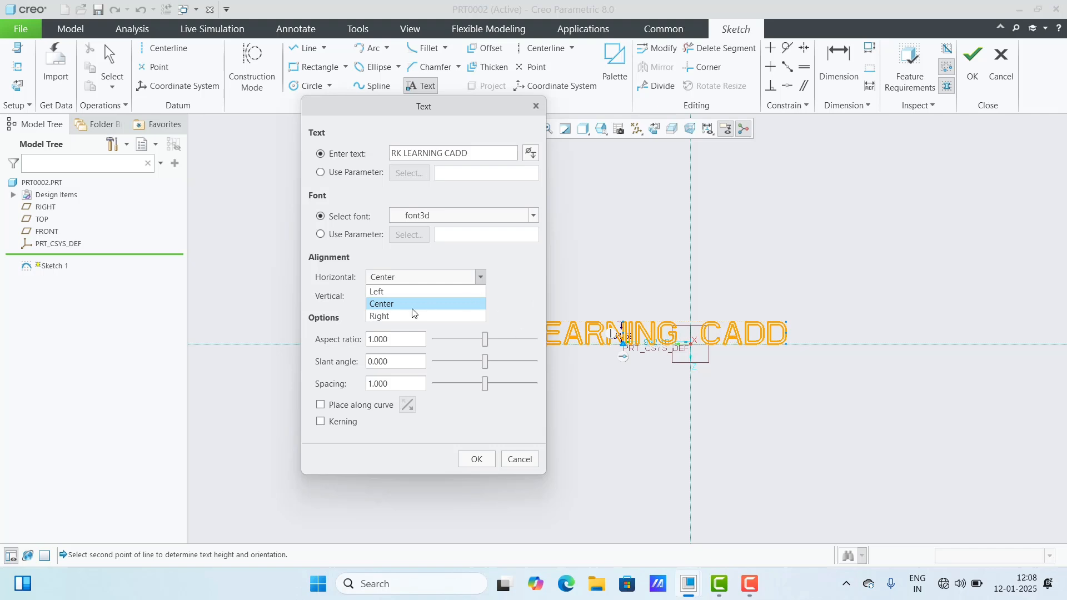
left_click(382, 316)
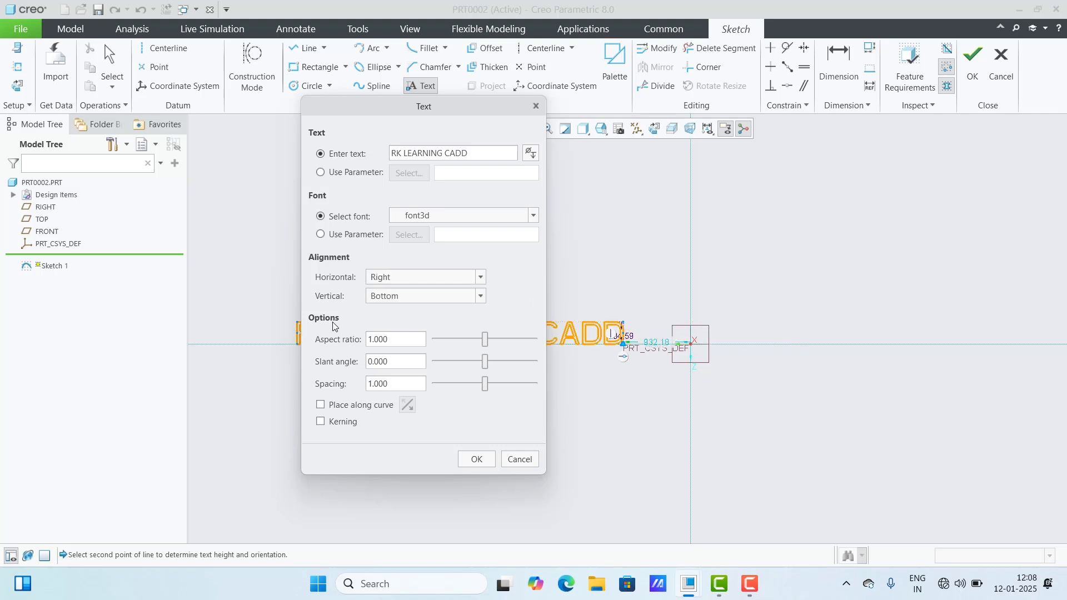
left_click(481, 277)
left_click(414, 290)
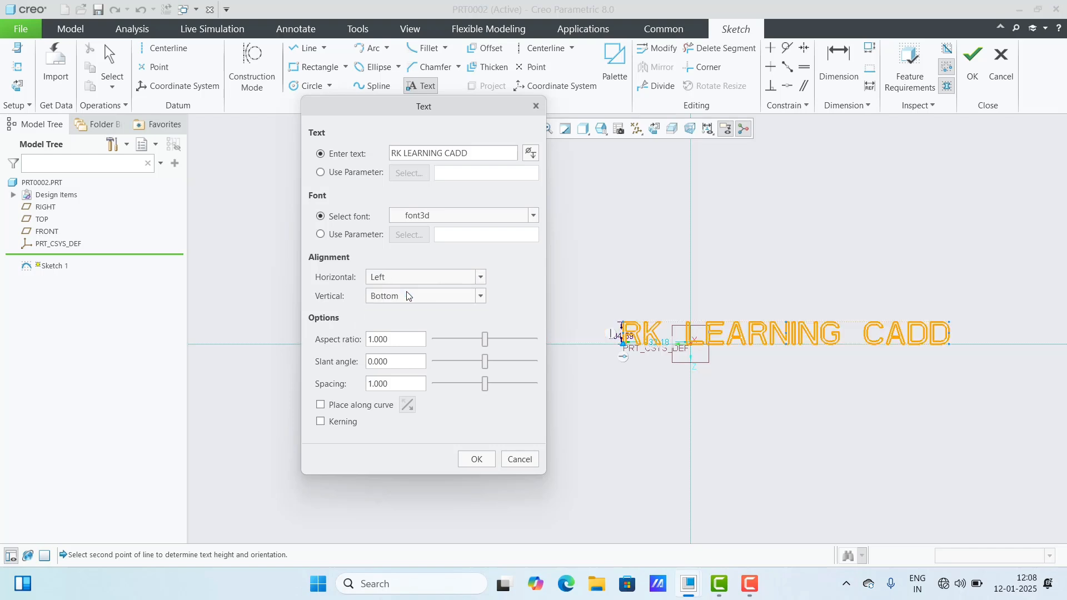
Preview the sketch text with Middle and Top vertical alignment, and restore Bottom alignment.
left_click(481, 296)
left_click(398, 321)
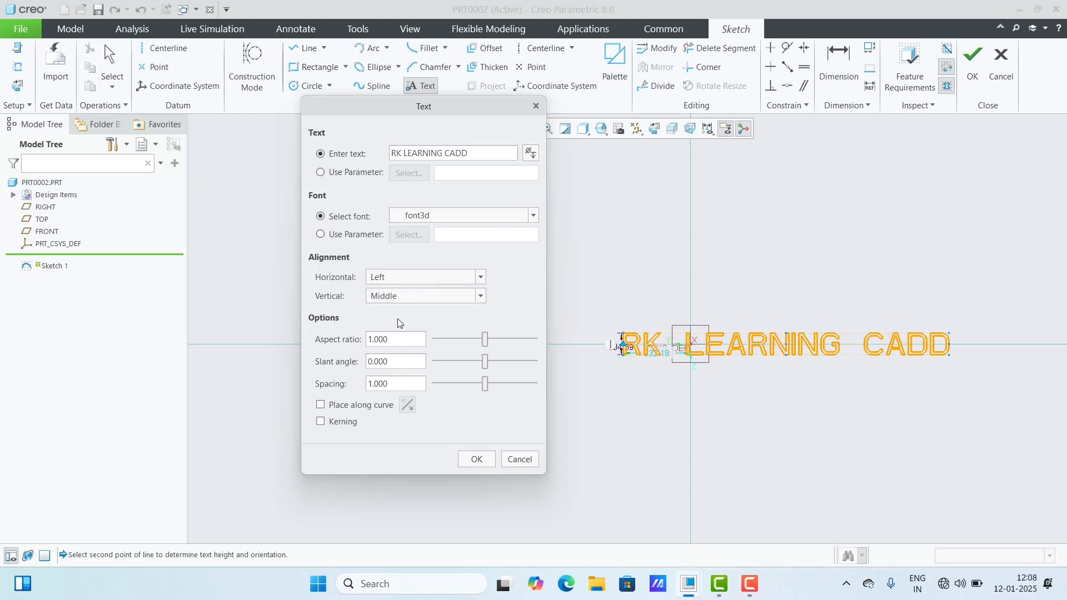
left_click(481, 298)
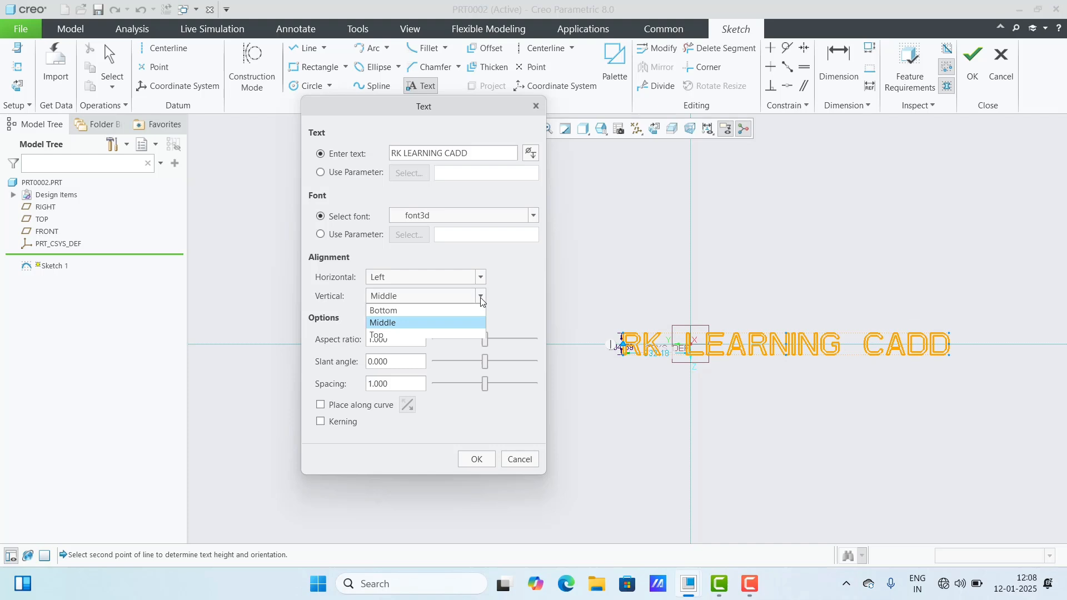
left_click(391, 334)
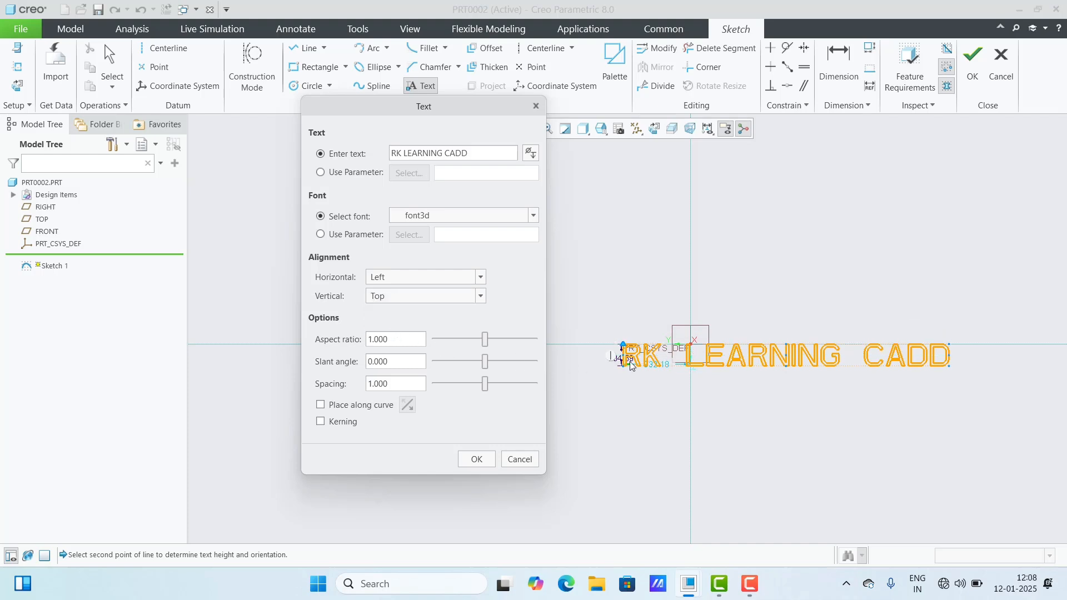
left_click(481, 296)
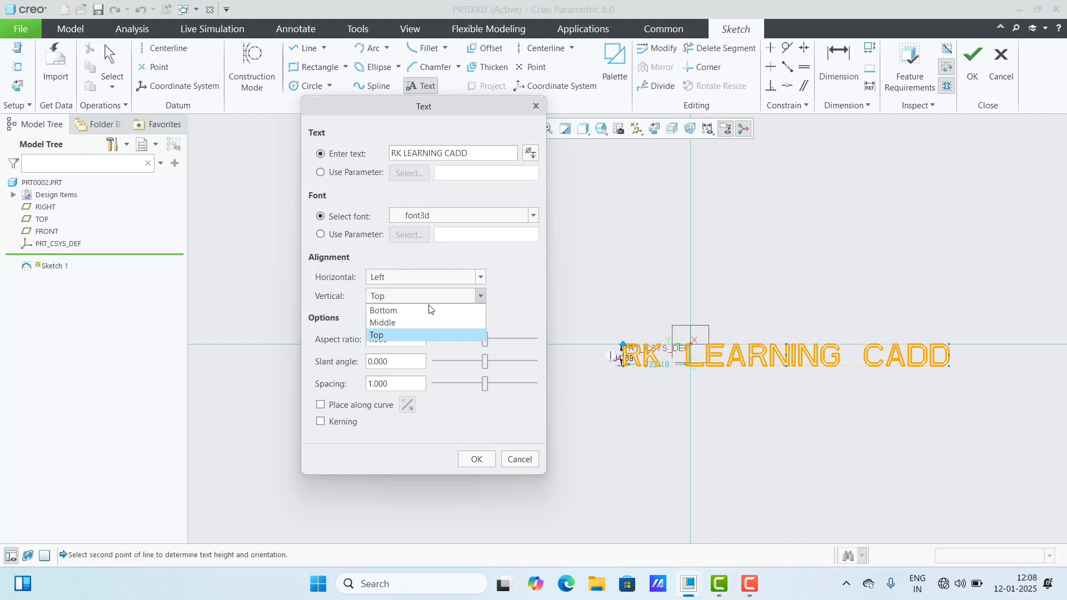
left_click(390, 311)
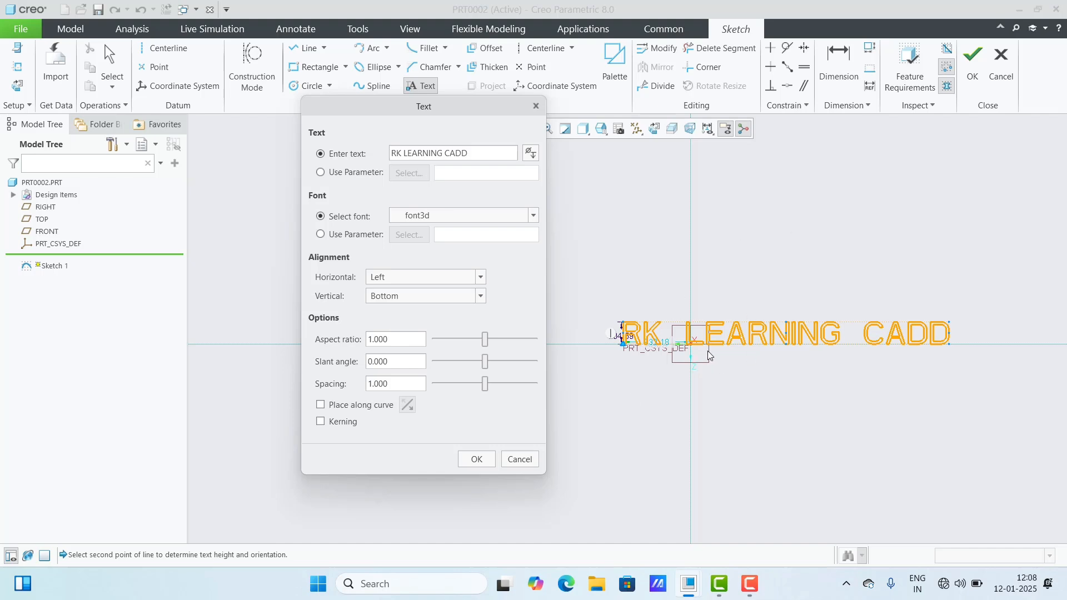
Preview Arial Rounded MT Pro, Arial WGL, Garamond Kursiv and CG Omega, and set the text font to Arial WGL Bold.
left_click(535, 217)
left_click(428, 389)
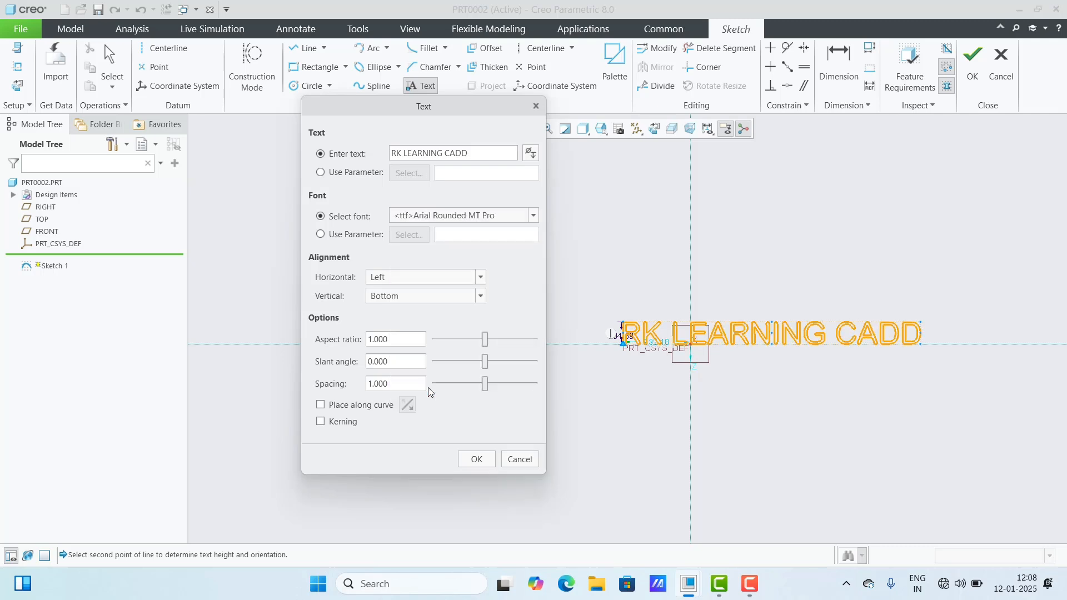
left_click(532, 217)
left_click(436, 437)
left_click(535, 217)
scroll(428, 328, "down", 5)
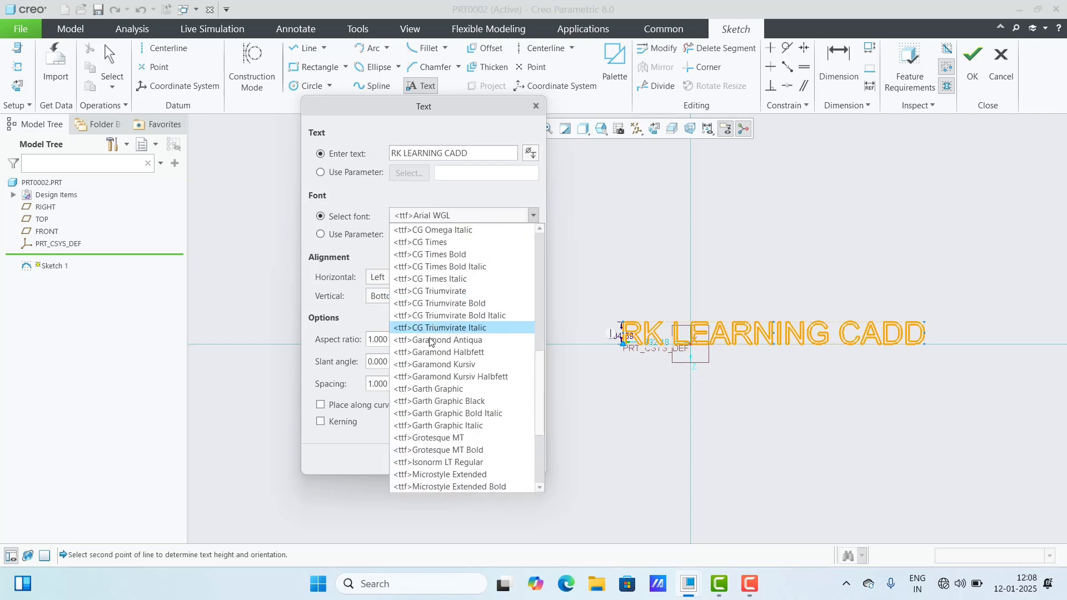
left_click(428, 364)
left_click(533, 216)
scroll(472, 374, "down", 8)
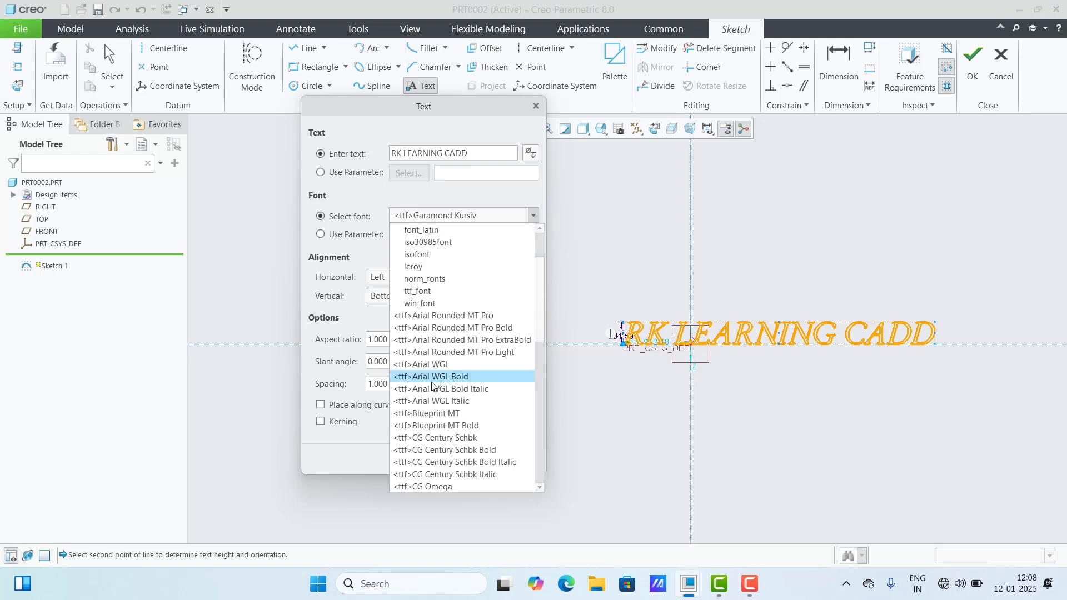
left_click(472, 374)
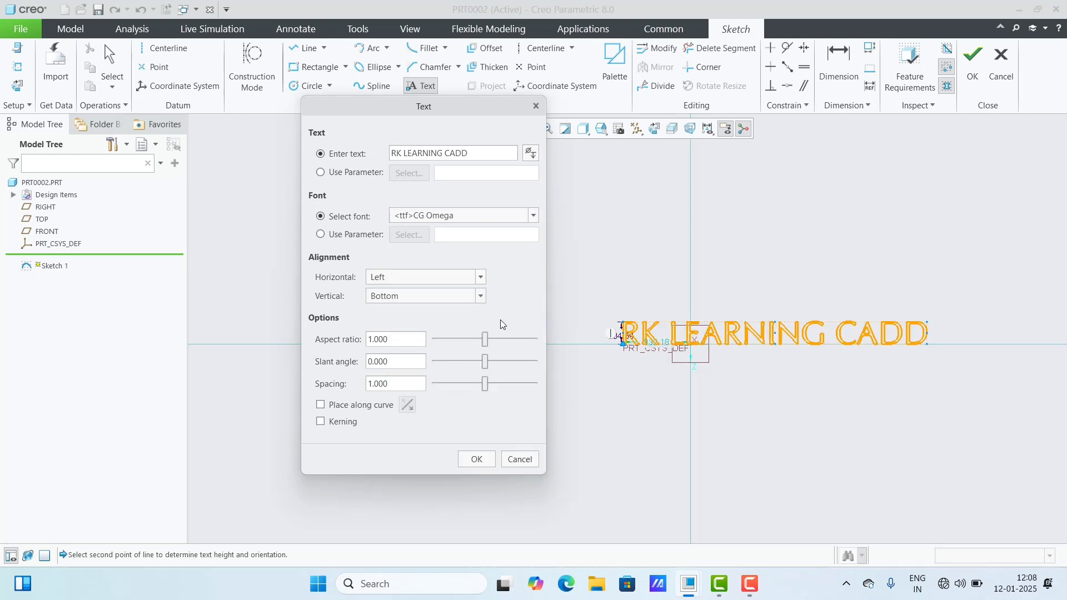
left_click(533, 216)
left_click(431, 449)
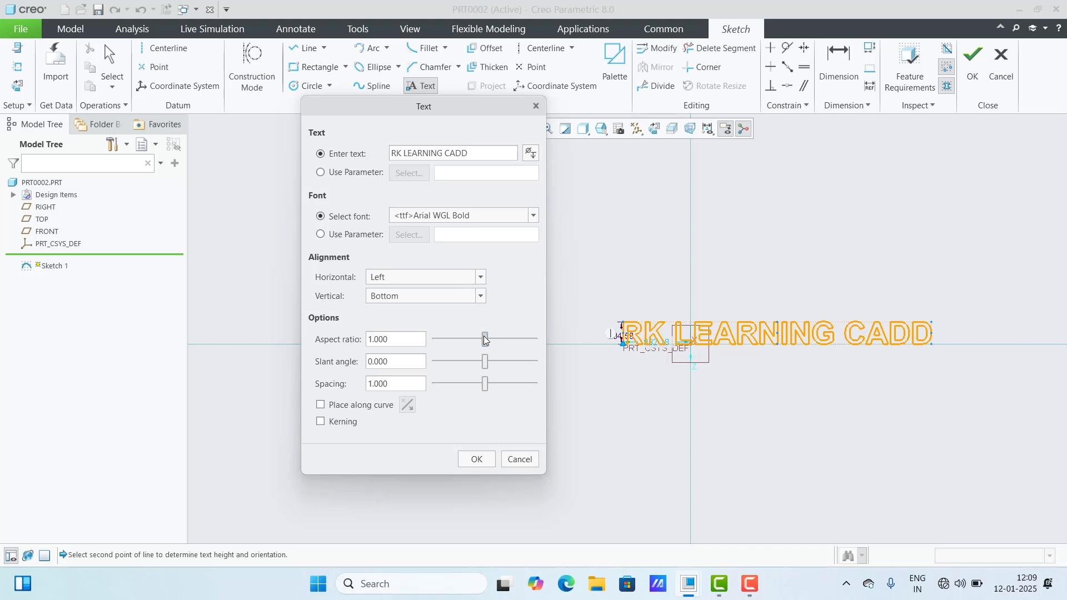
Adjust the text to an aspect ratio of 0.724, a slant angle of 26 and a spacing of 1.096.
left_click_drag(484, 339, 478, 340)
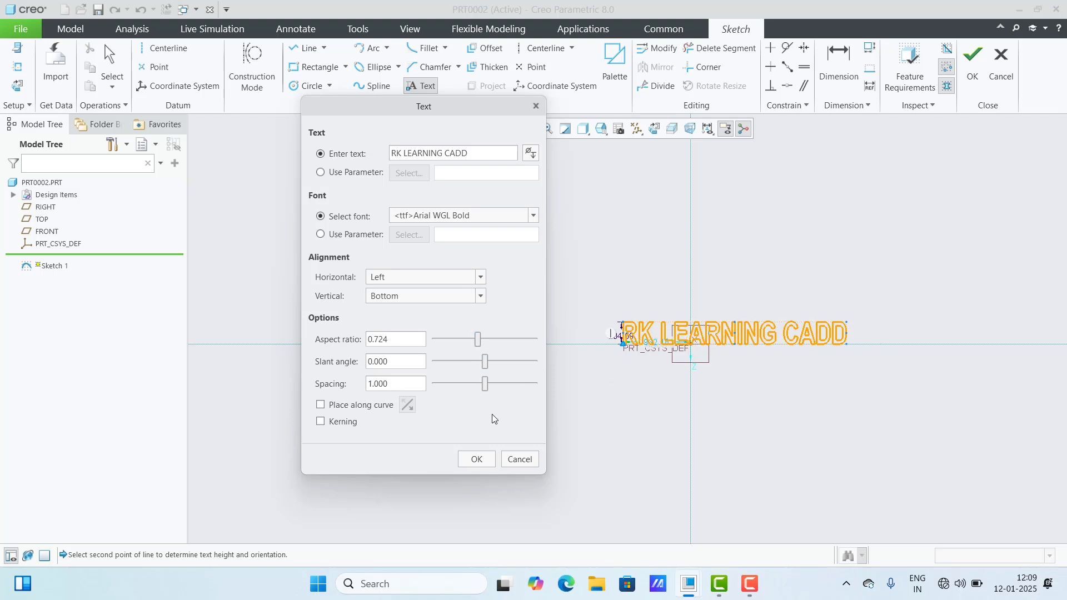
mouse_move(486, 365)
left_mouse_down()
mouse_move(476, 363)
mouse_move(493, 369)
left_mouse_up()
mouse_move(502, 373)
left_mouse_down()
mouse_move(521, 378)
mouse_move(507, 380)
left_mouse_up()
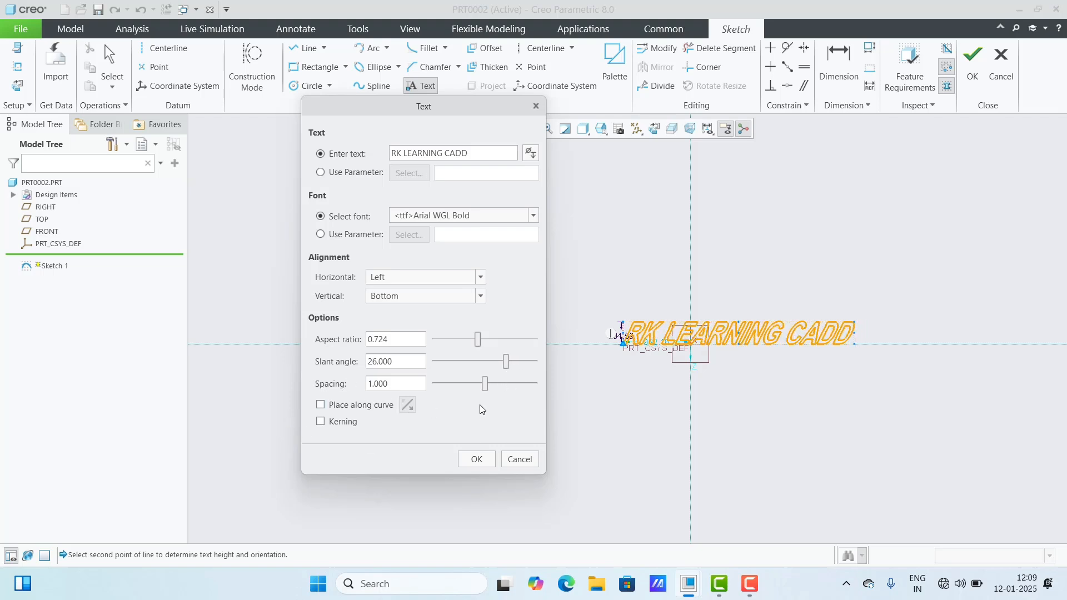
mouse_move(486, 385)
left_mouse_down()
mouse_move(495, 385)
mouse_move(486, 390)
left_mouse_up()
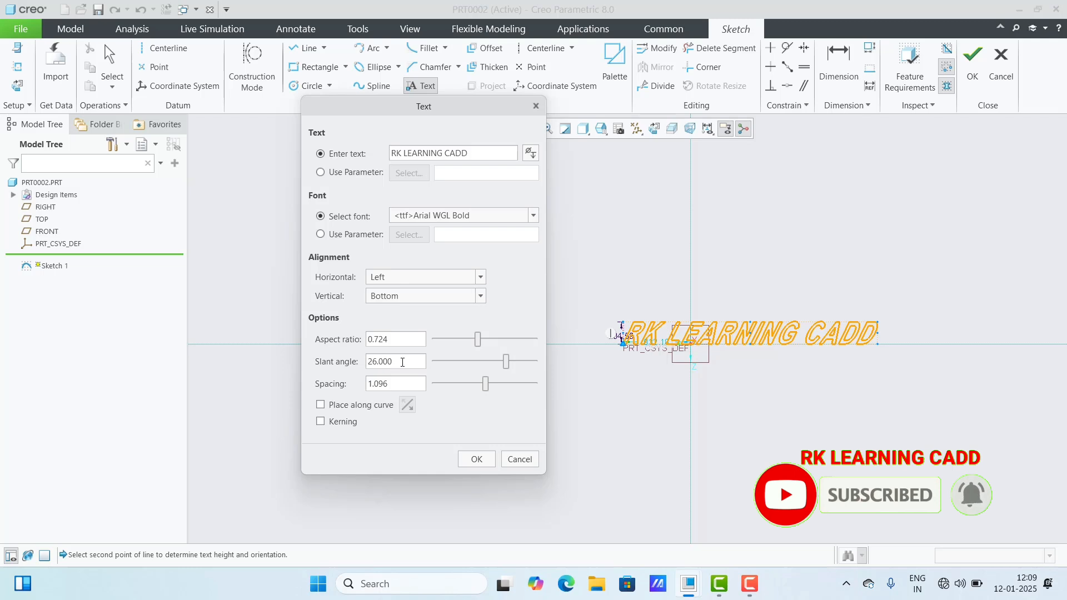
Try to set the slant angle, spacing and aspect ratio to 1, clear the slant angle, and accept the text.
left_click_drag(396, 362, 331, 359)
type("1")
double_click(388, 384)
type("1")
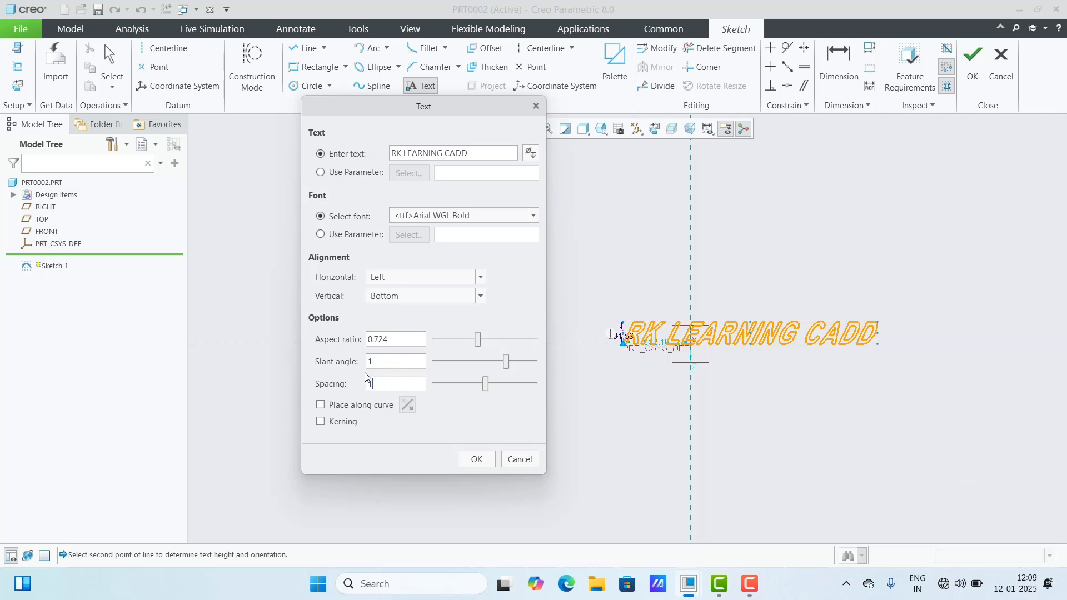
double_click(397, 339)
type("1")
double_click(409, 362)
key("BackSpace")
left_click(476, 459)
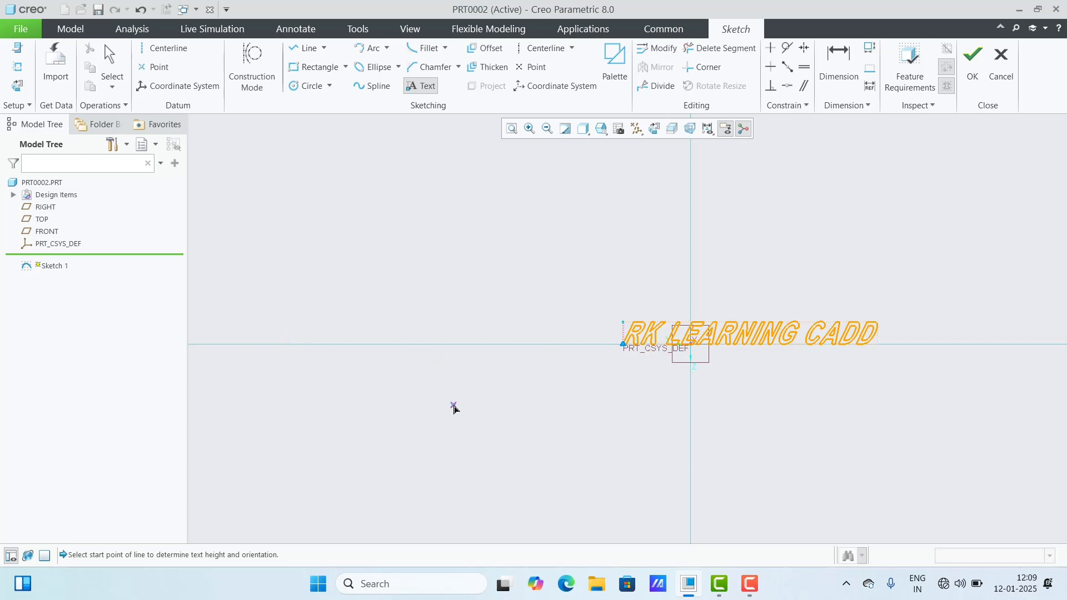
Add the sketch text "RK LEARNING CADD" below the existing text, using a height line drawn downward so the lettering is inverted.
left_click(465, 400)
left_click(465, 434)
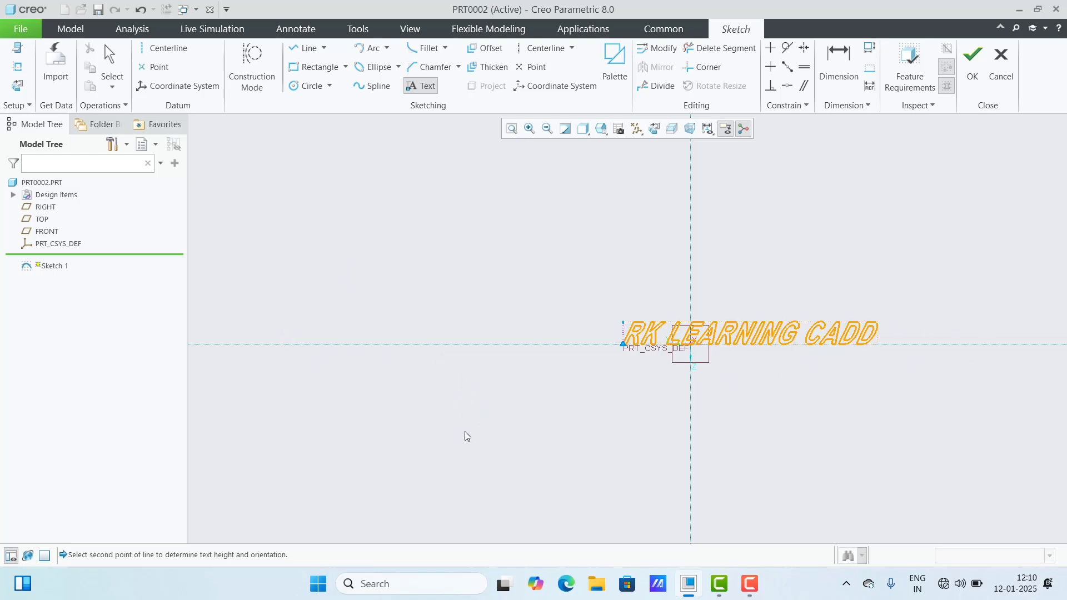
type("E")
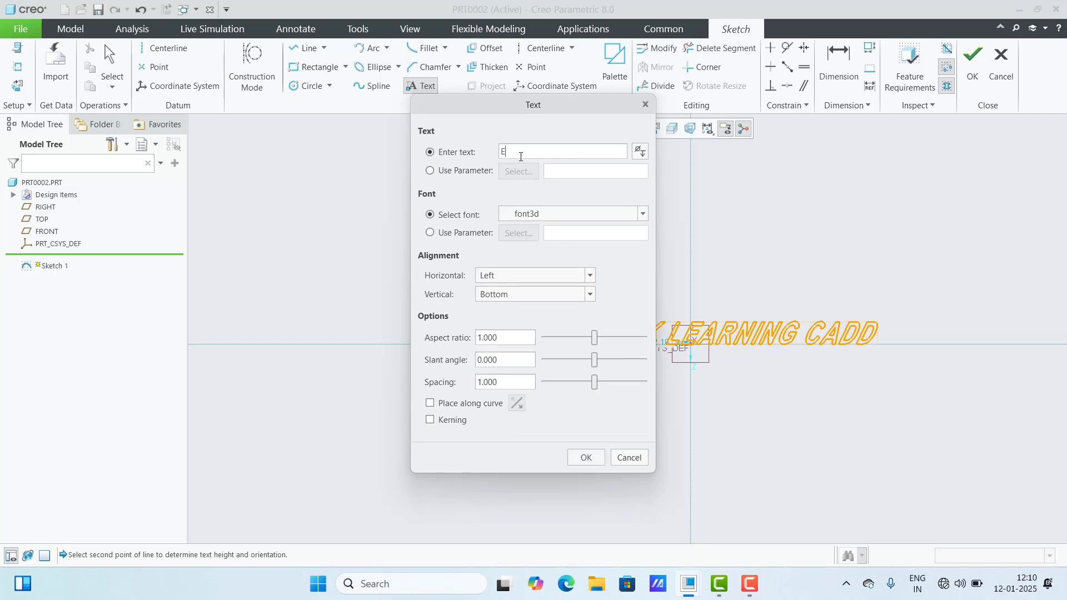
key("BackSpace")
type("RK LEA")
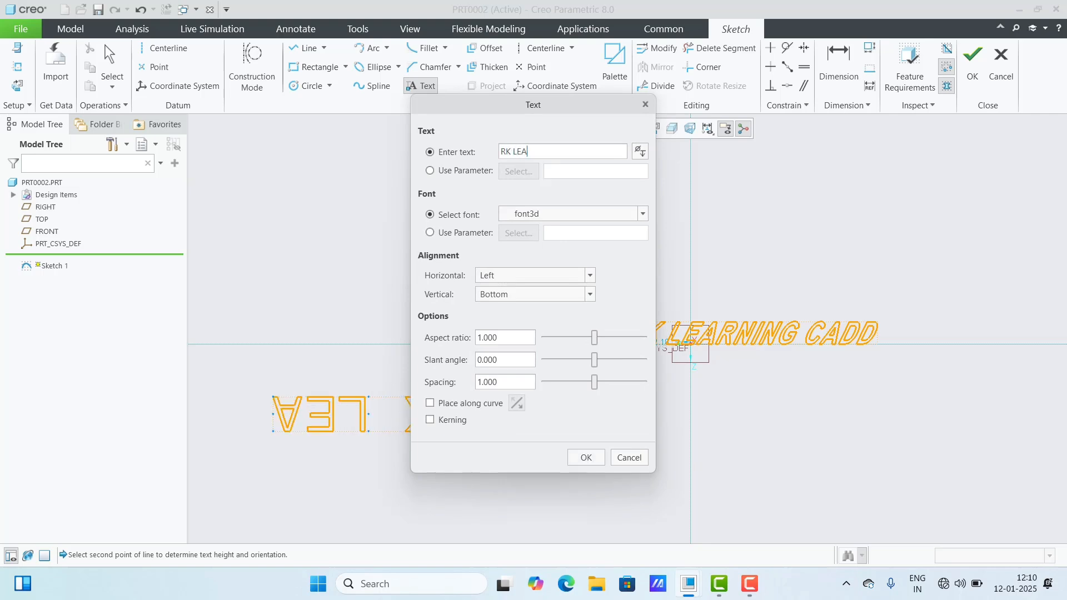
type("RNING")
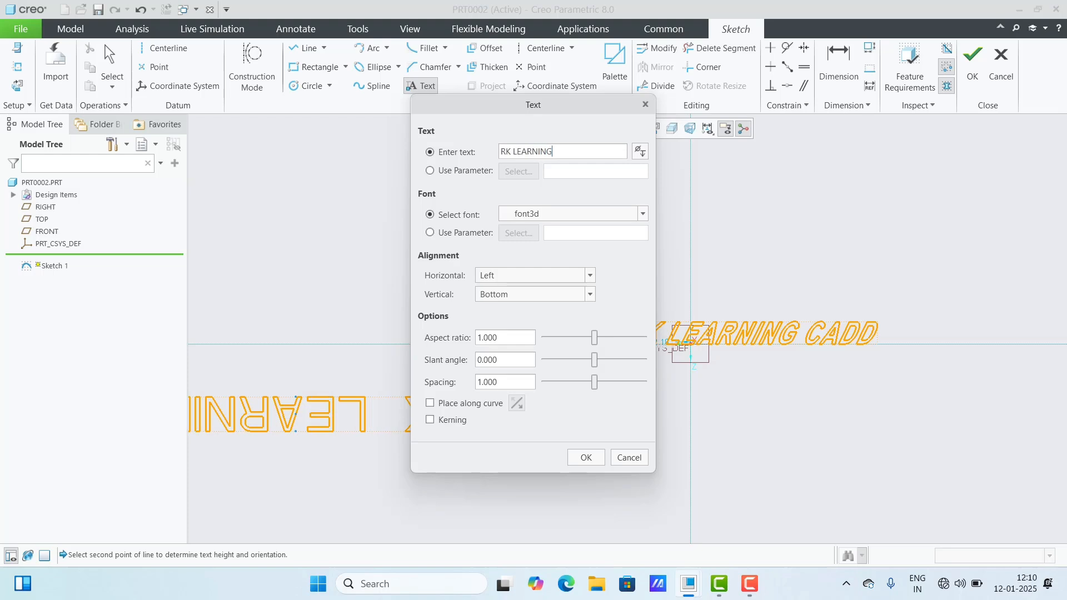
type(" CADD")
left_click(586, 457)
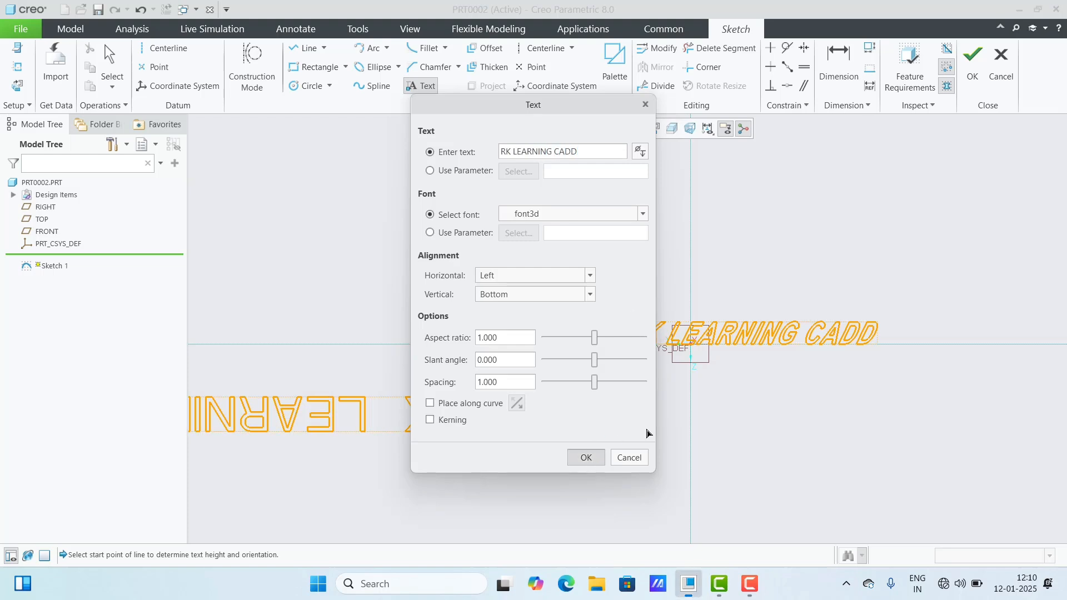
Add the sketch text "GRERG" running vertically downward, using a horizontal height line about 802 long drawn left to right.
scroll(744, 351, "up", 1)
scroll(331, 394, "down", 2)
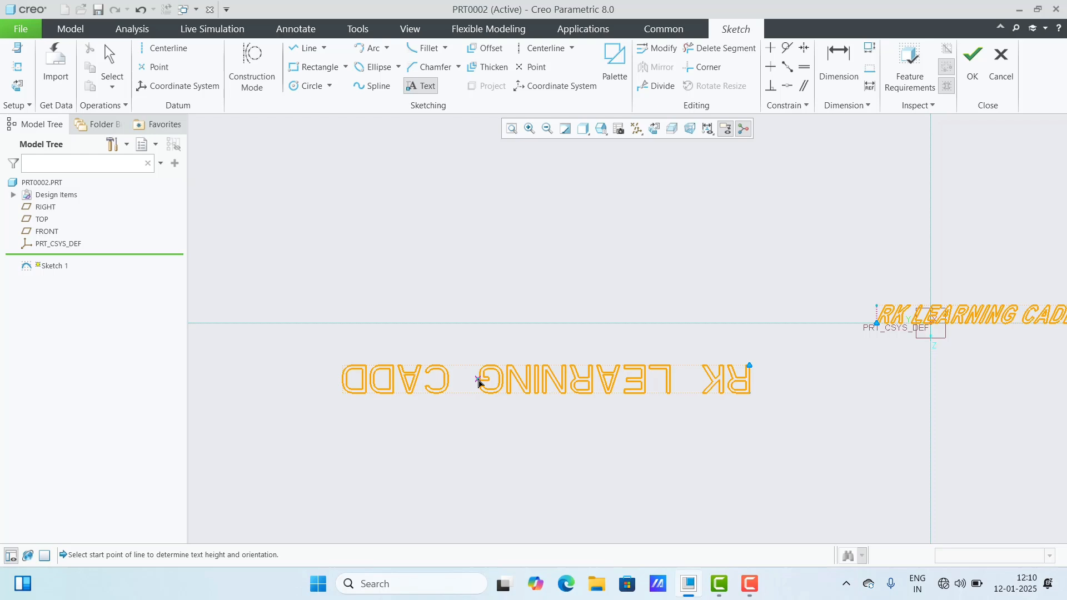
scroll(364, 303, "up", 3)
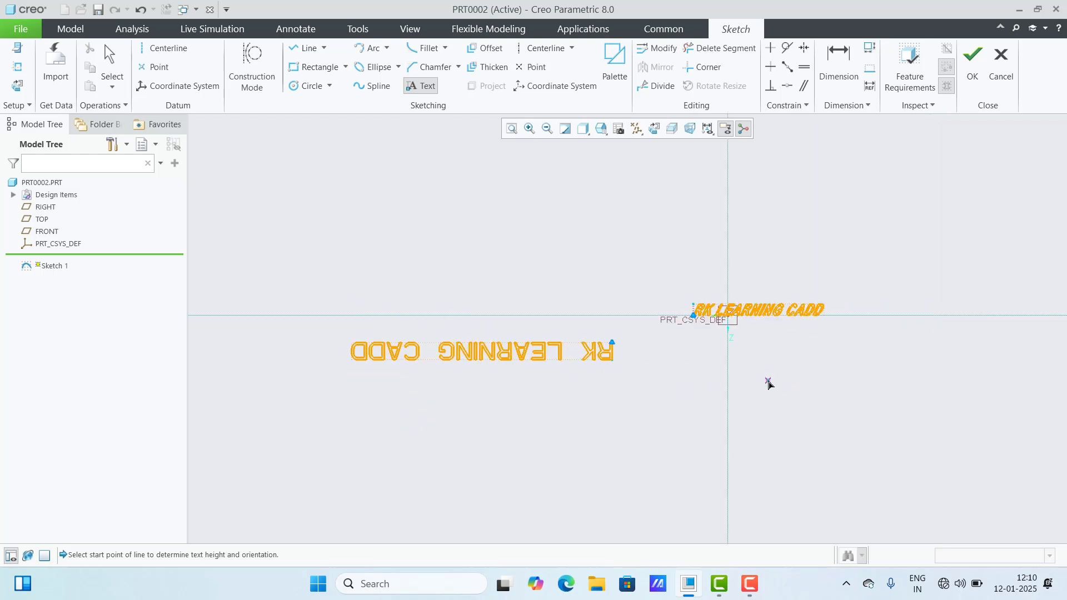
scroll(885, 282, "down", 2)
scroll(878, 292, "down", 3)
scroll(877, 295, "up", 3)
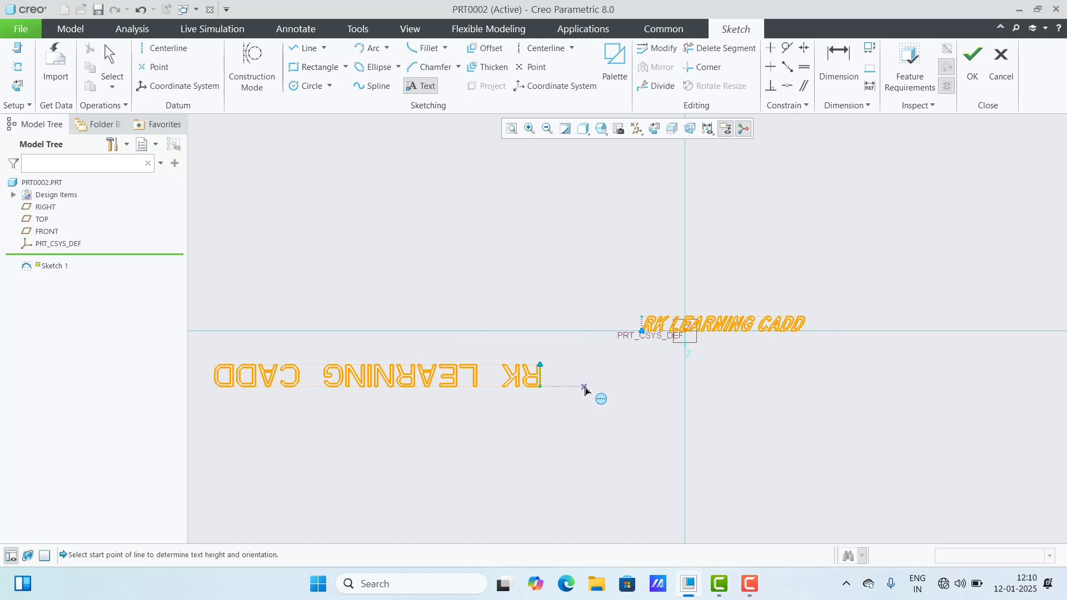
left_click(412, 305)
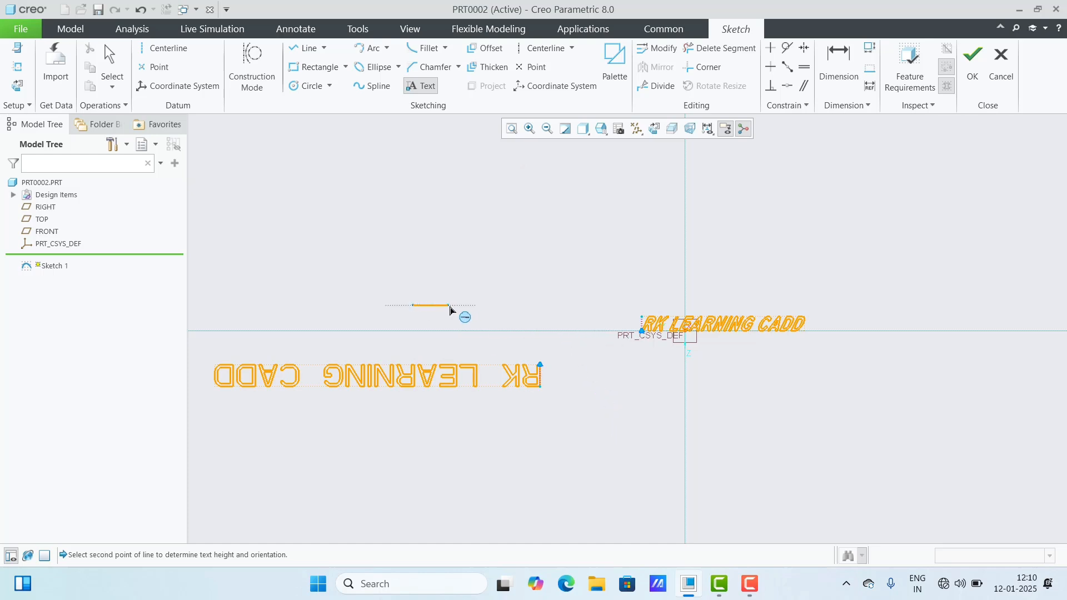
left_click(450, 306)
left_click(514, 151)
type("GRERG")
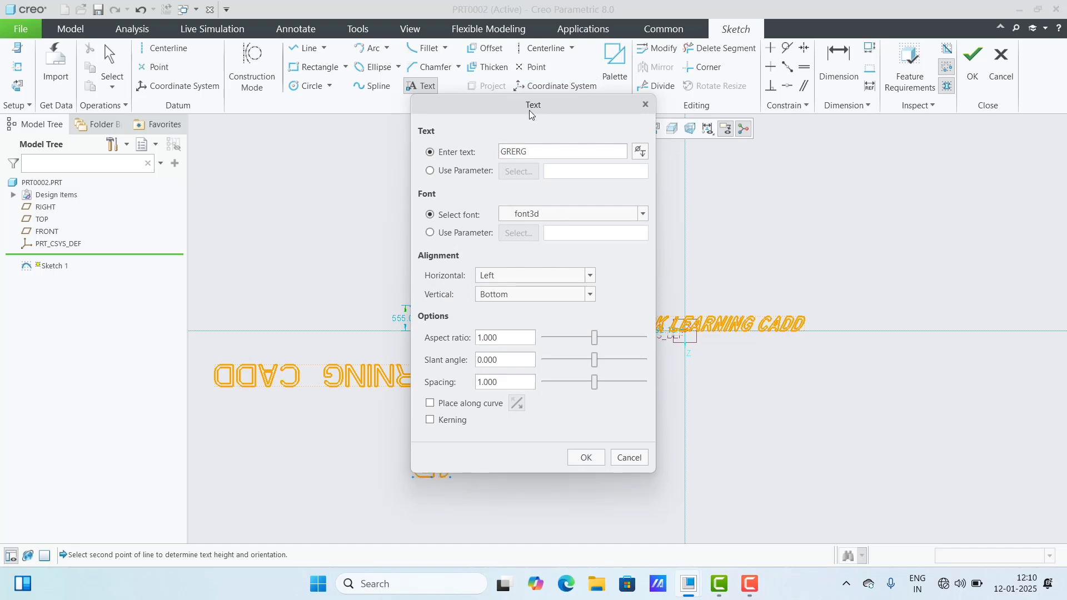
left_click_drag(532, 113, 971, 152)
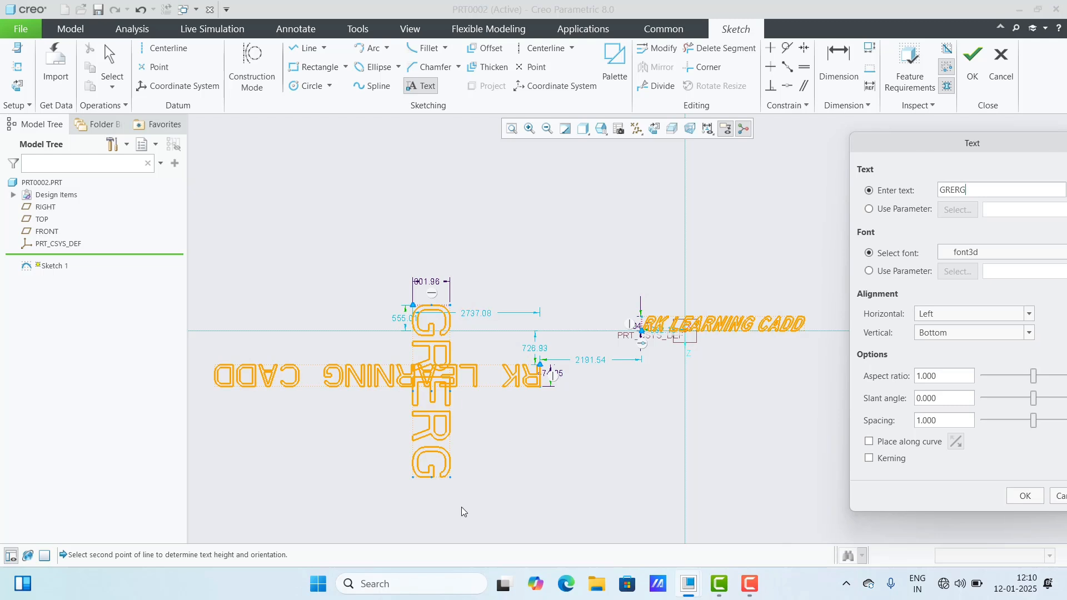
left_click(1026, 496)
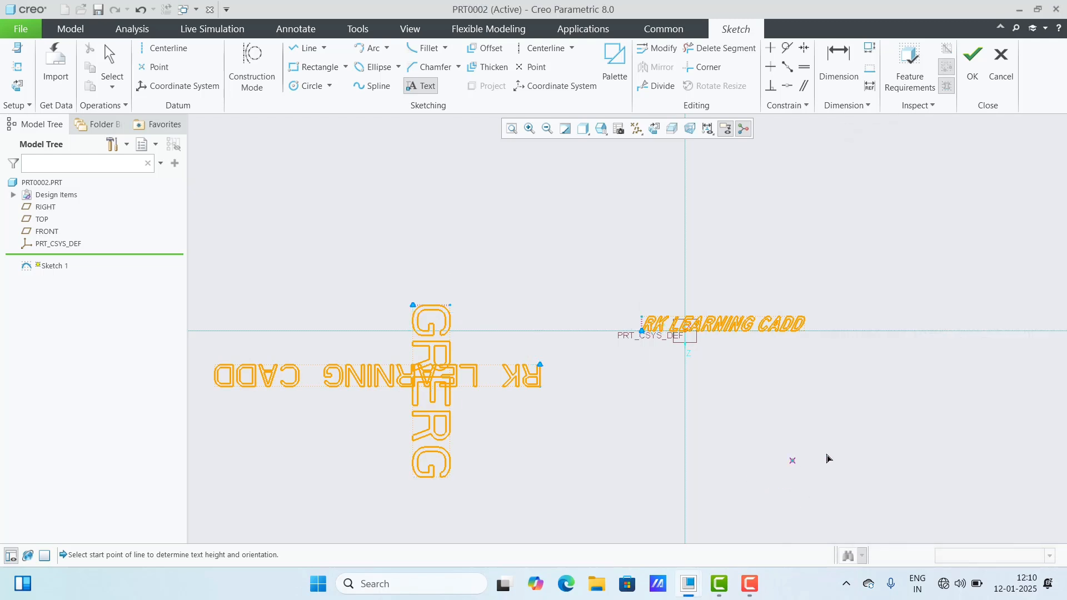
Add the sketch text "RGERGEG" running vertically upward, using a horizontal height line about 970 long drawn right to left.
left_click(876, 393)
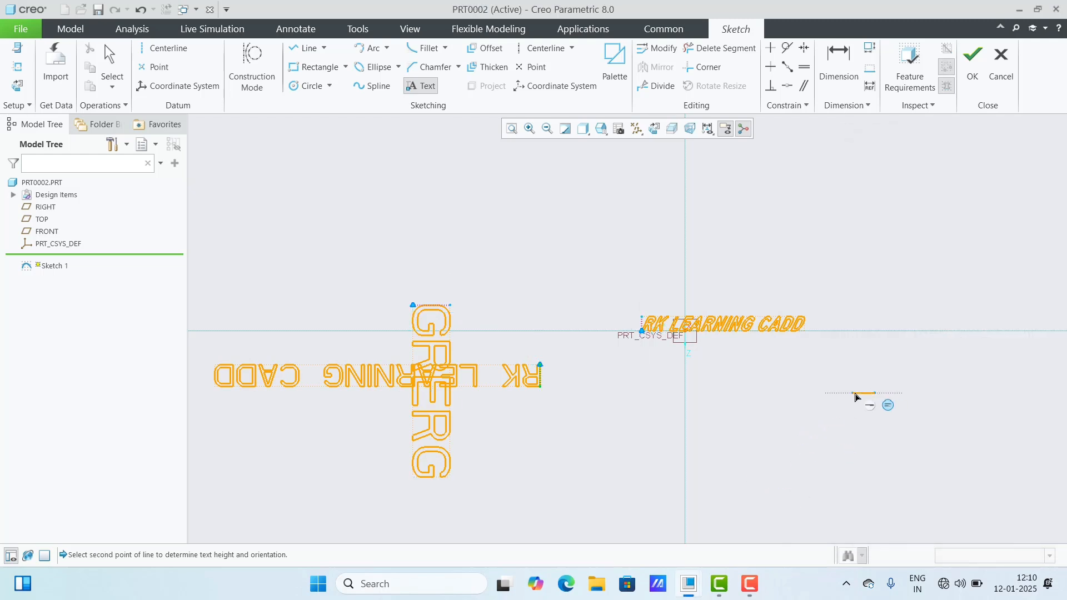
left_click(830, 394)
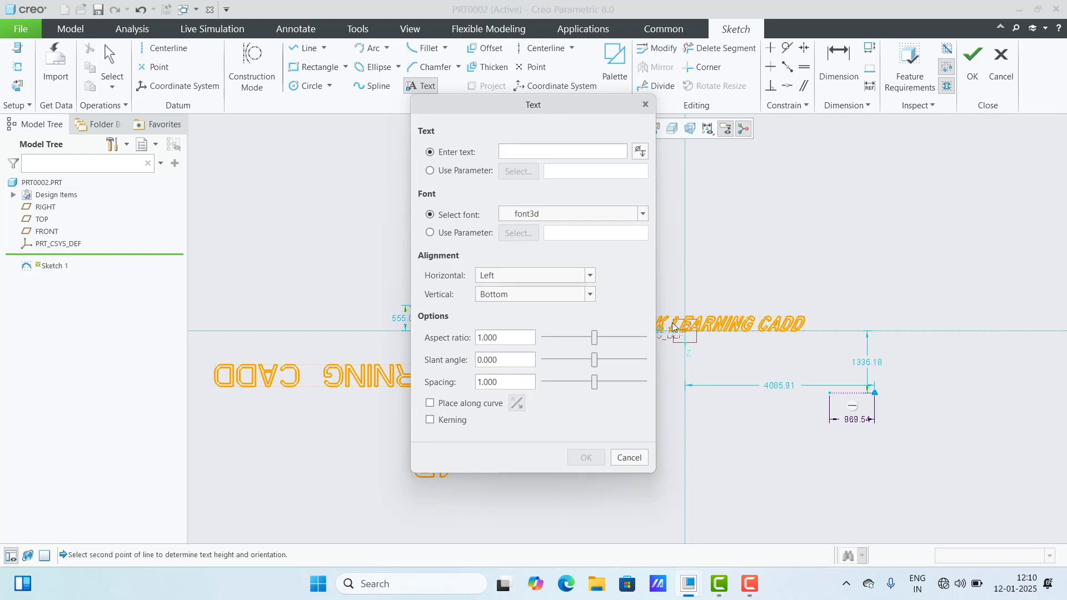
type("RGERGEG")
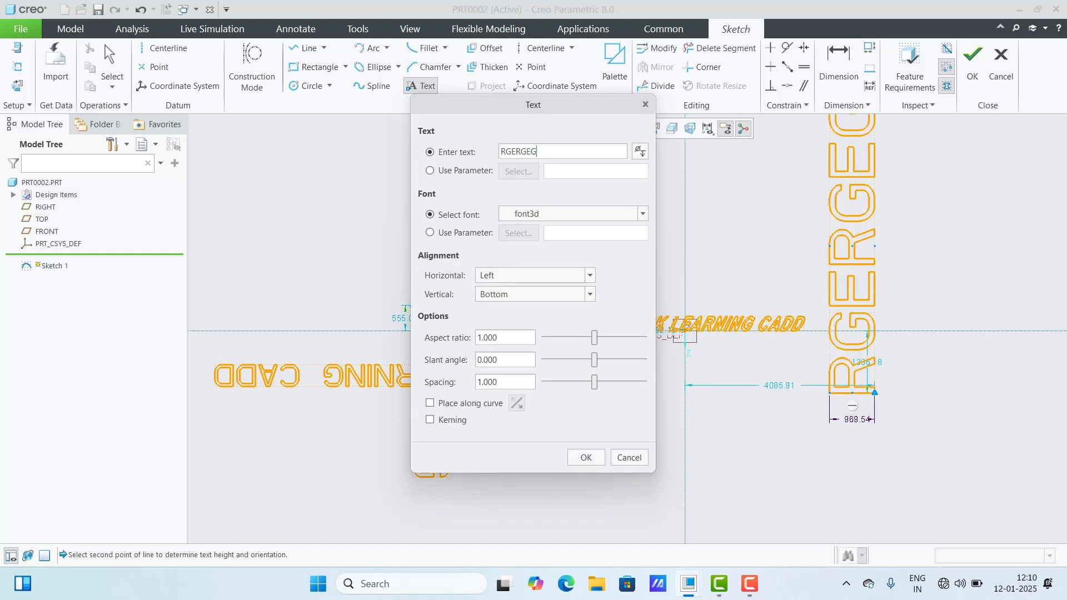
left_click(585, 458)
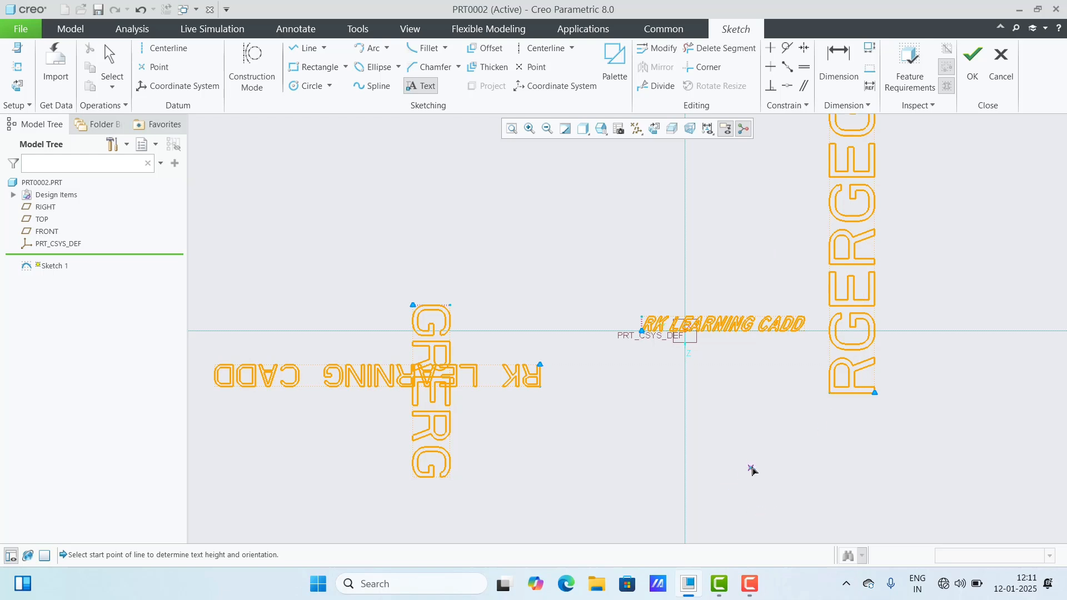
Select all the text entities in the sketch and delete them.
scroll(747, 461, "down", 2)
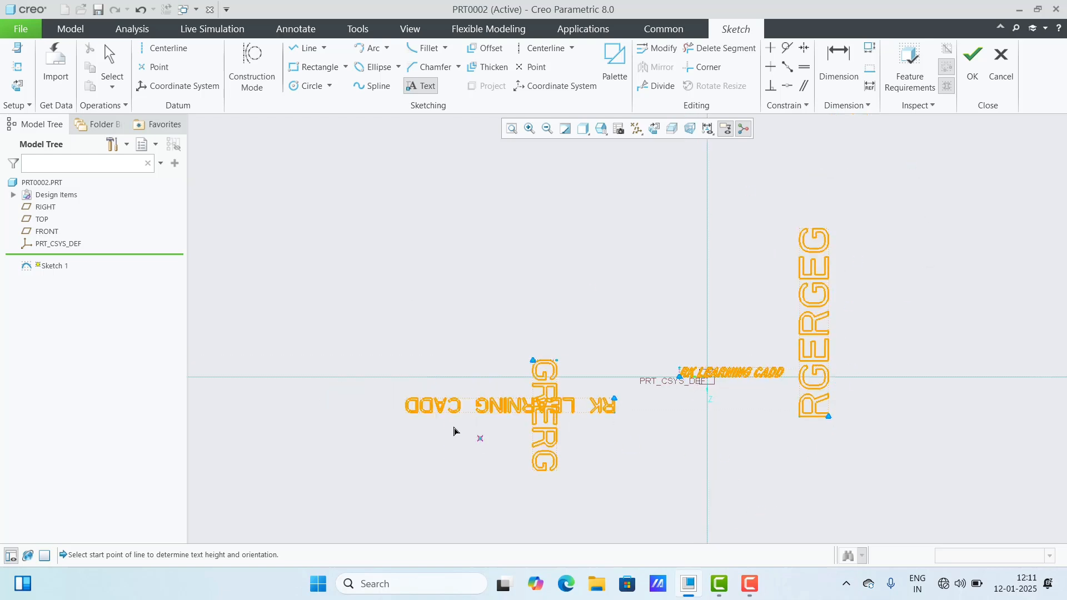
left_click(111, 64)
key("ctrl+a")
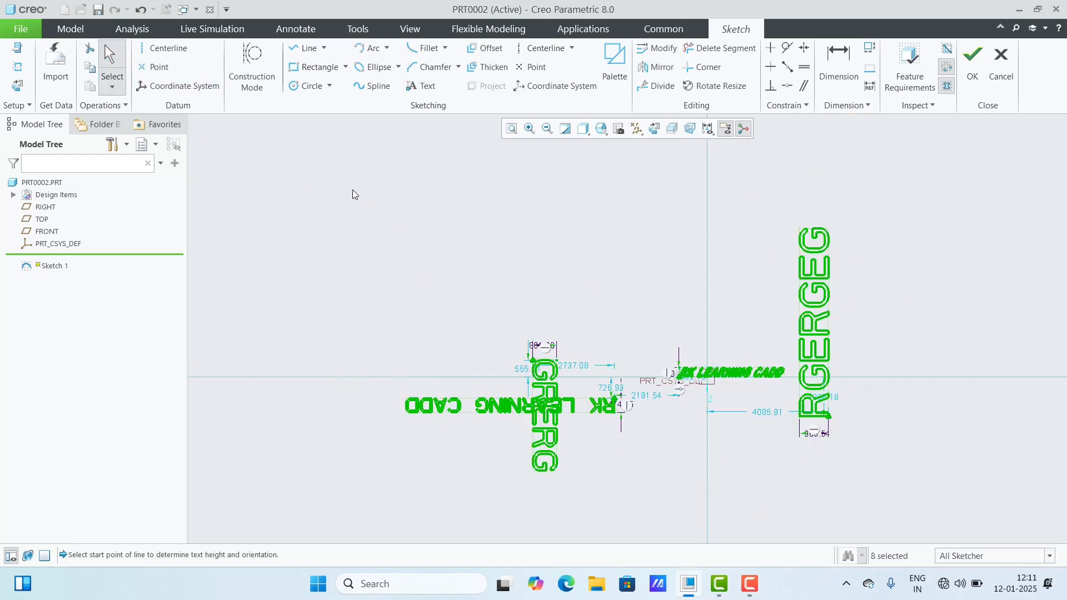
mouse_move(352, 194)
left_mouse_down()
mouse_move(1059, 537)
mouse_move(899, 498)
mouse_move(908, 501)
left_mouse_up()
key("Delete")
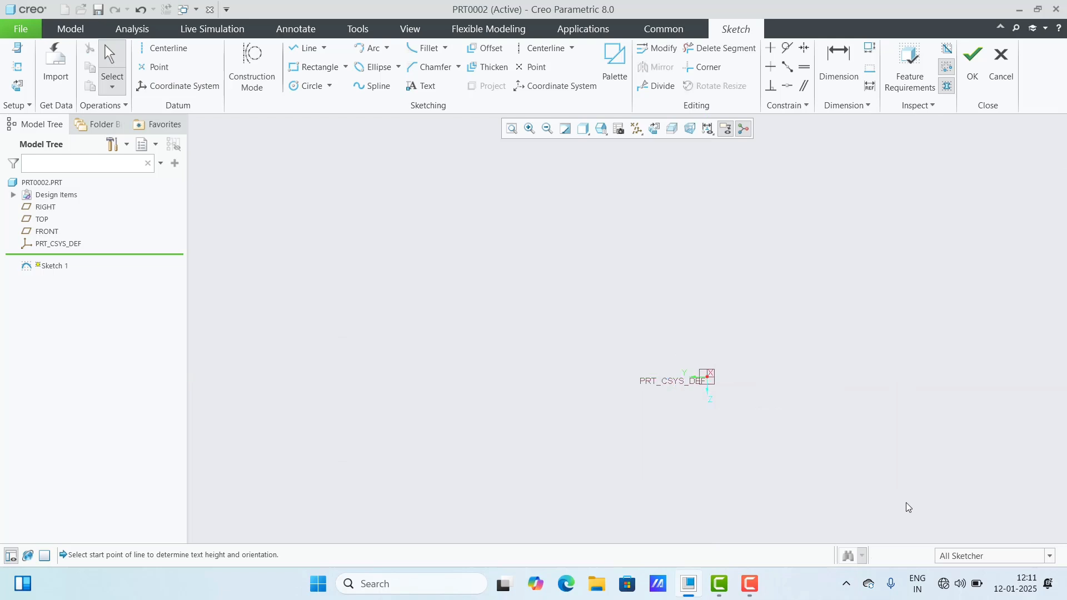
Sketch a three-point arc with a radius of about 815, up and to the left of the coordinate system.
scroll(655, 439, "up", 10)
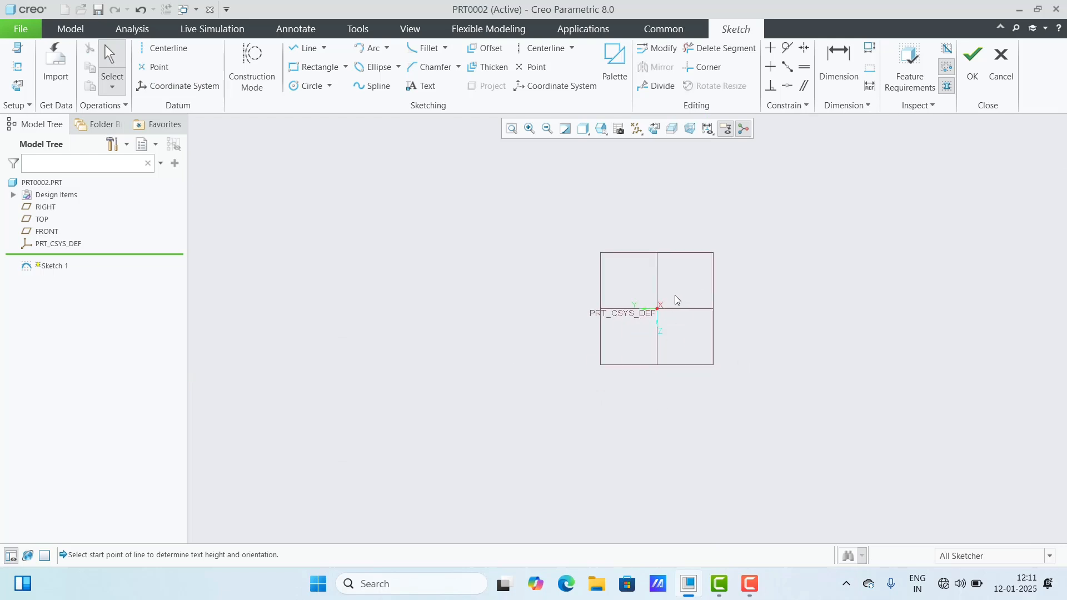
left_click(370, 48)
left_click(568, 199)
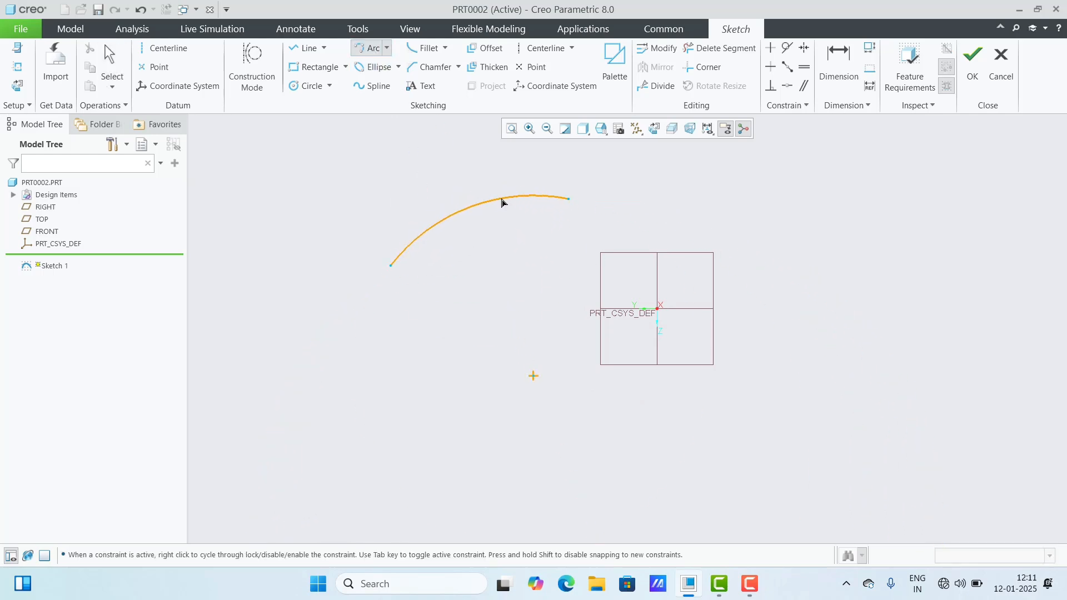
left_click(504, 198)
middle_click(569, 203)
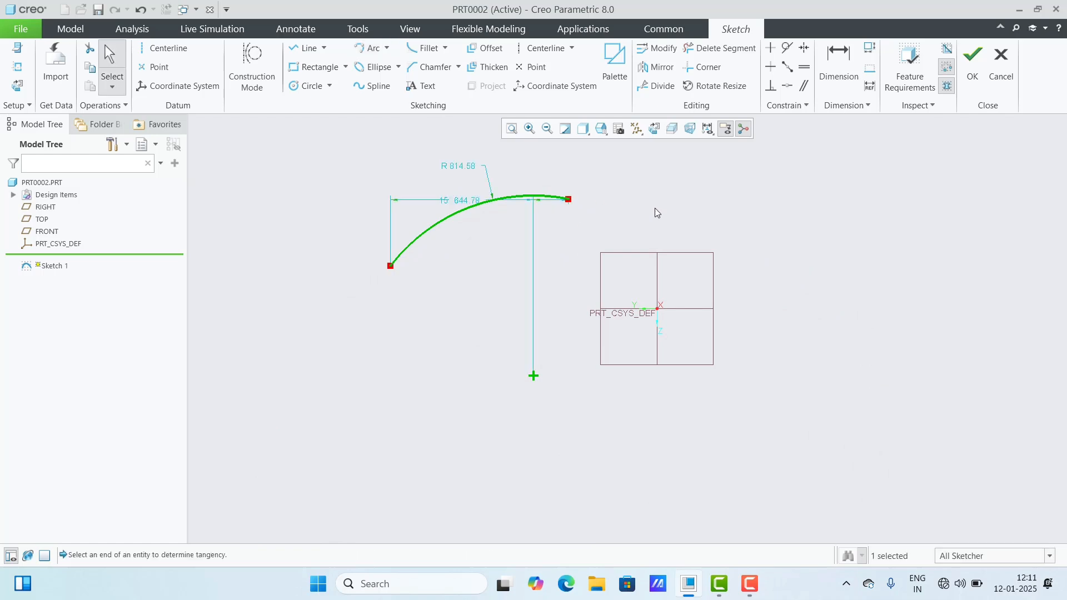
left_click(707, 217)
Create the sketch text "SFEFE" with a height of about 212 and place it along the arc.
left_click(421, 86)
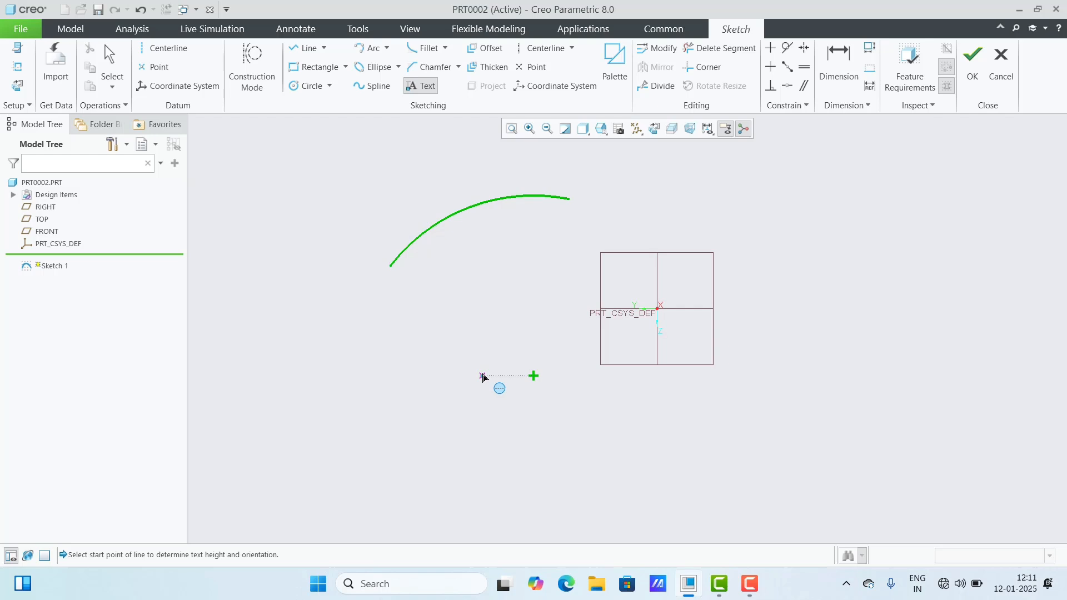
left_click(482, 376)
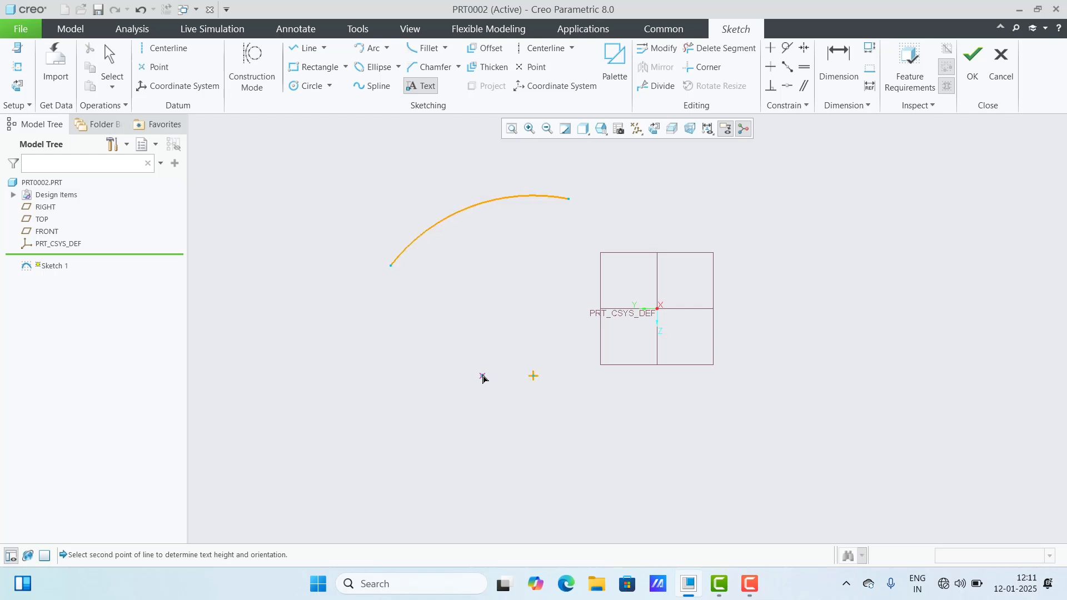
left_click(482, 333)
type("SFEFE")
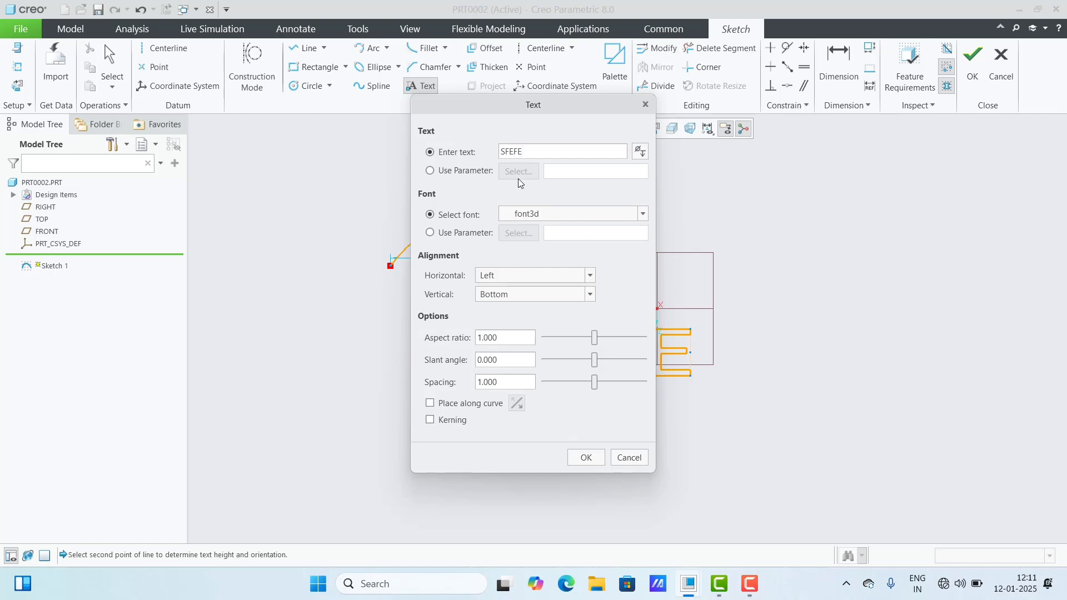
mouse_move(494, 105)
left_mouse_down()
mouse_move(1065, 161)
mouse_move(878, 124)
left_mouse_up()
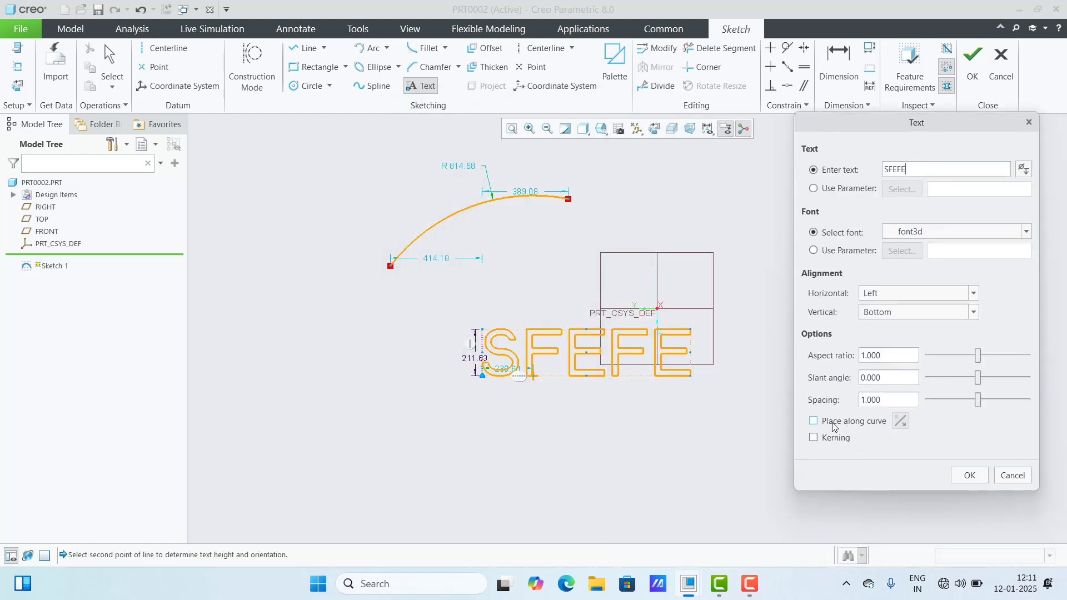
left_click(814, 423)
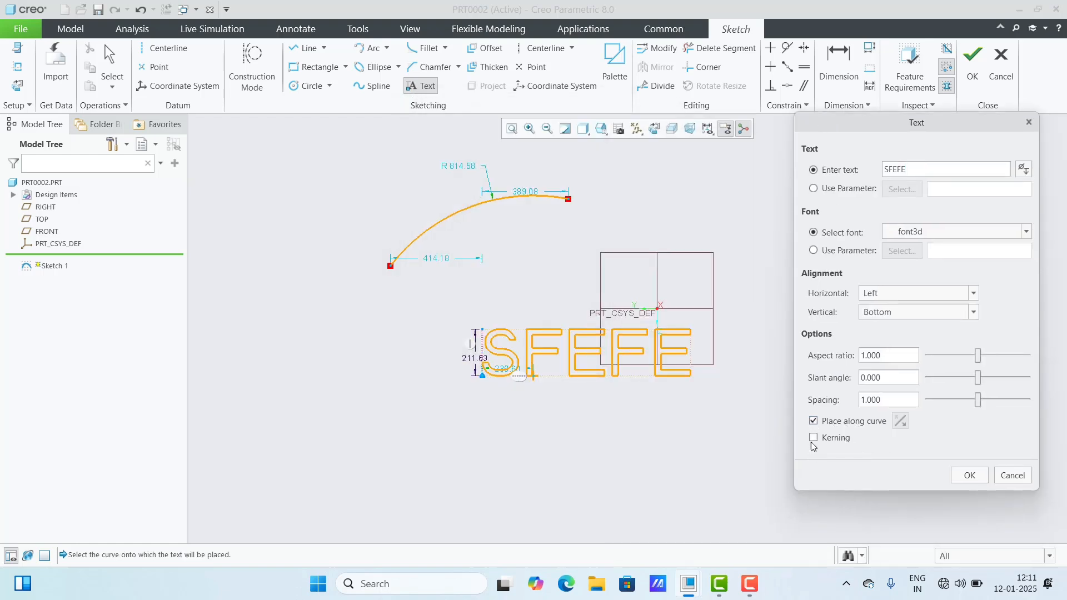
left_click(464, 214)
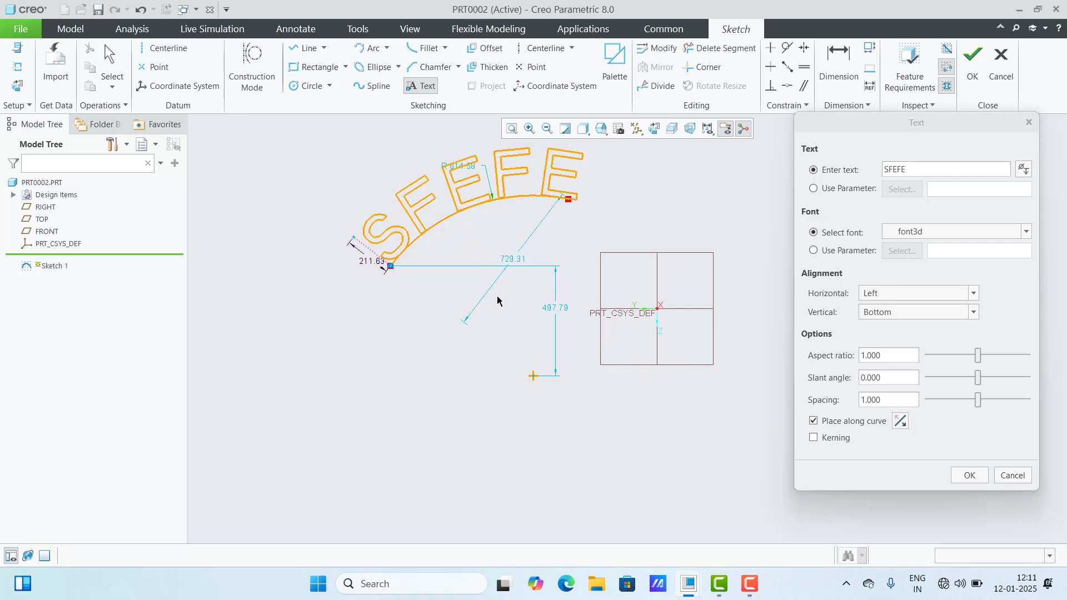
left_click(969, 476)
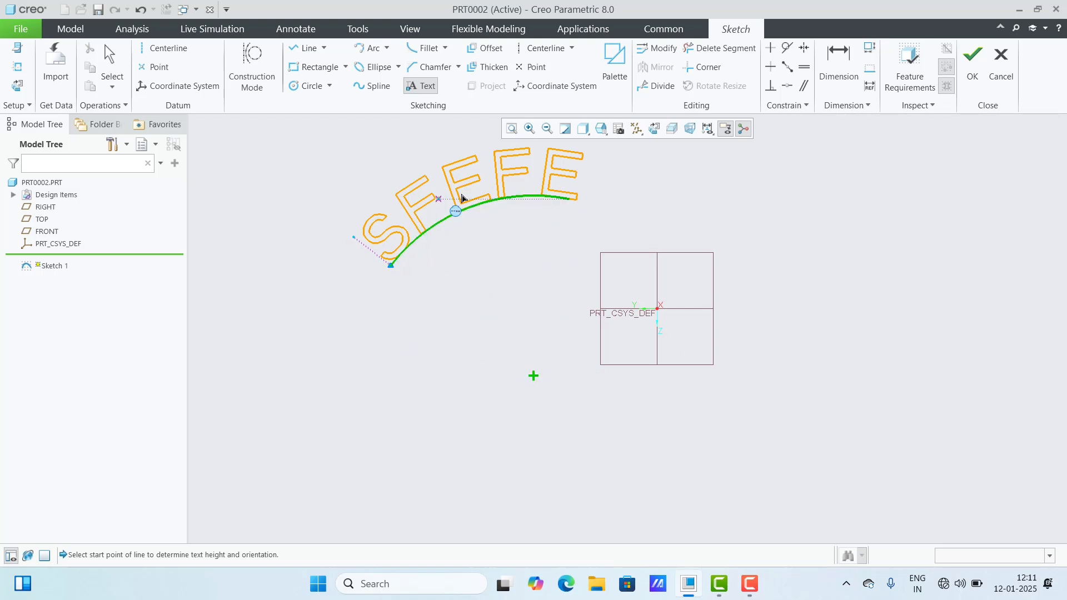
Turn on Construction Mode and convert the arc beneath the text to construction geometry.
left_click(111, 64)
left_click(462, 300)
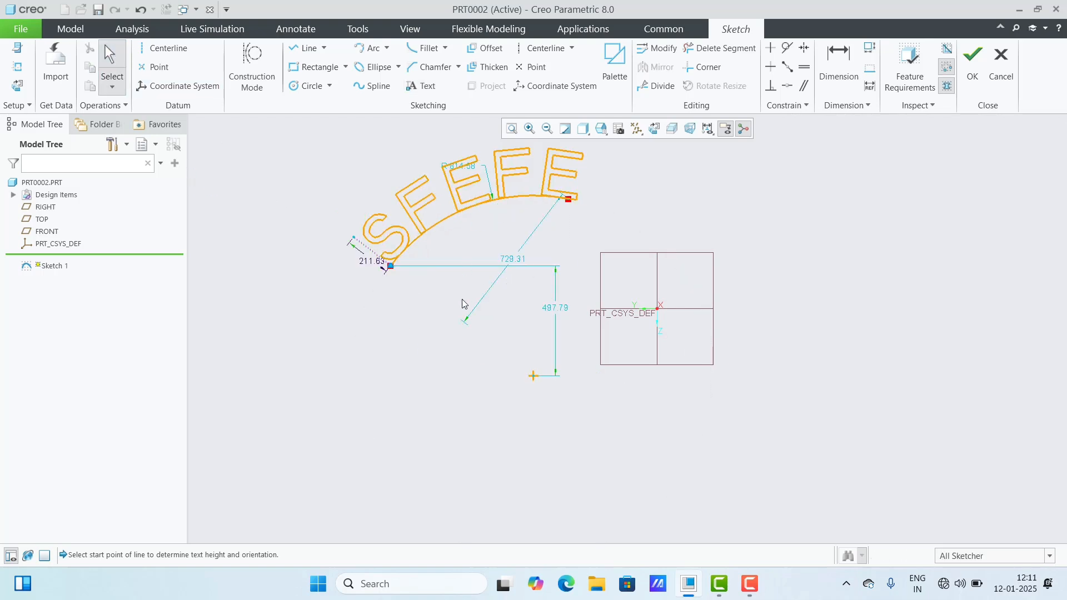
left_click(442, 218)
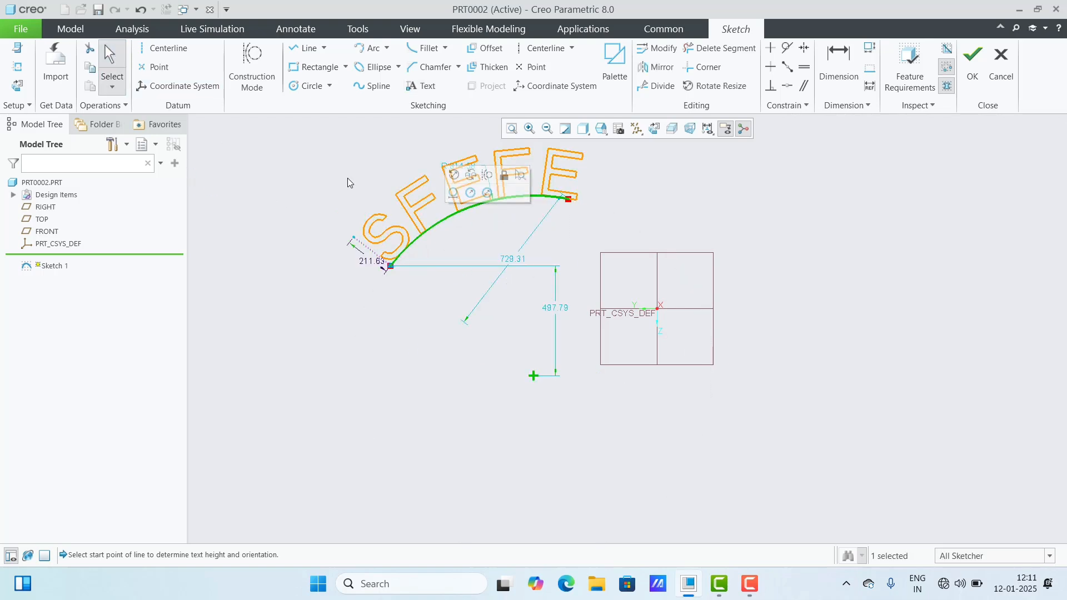
left_click(243, 71)
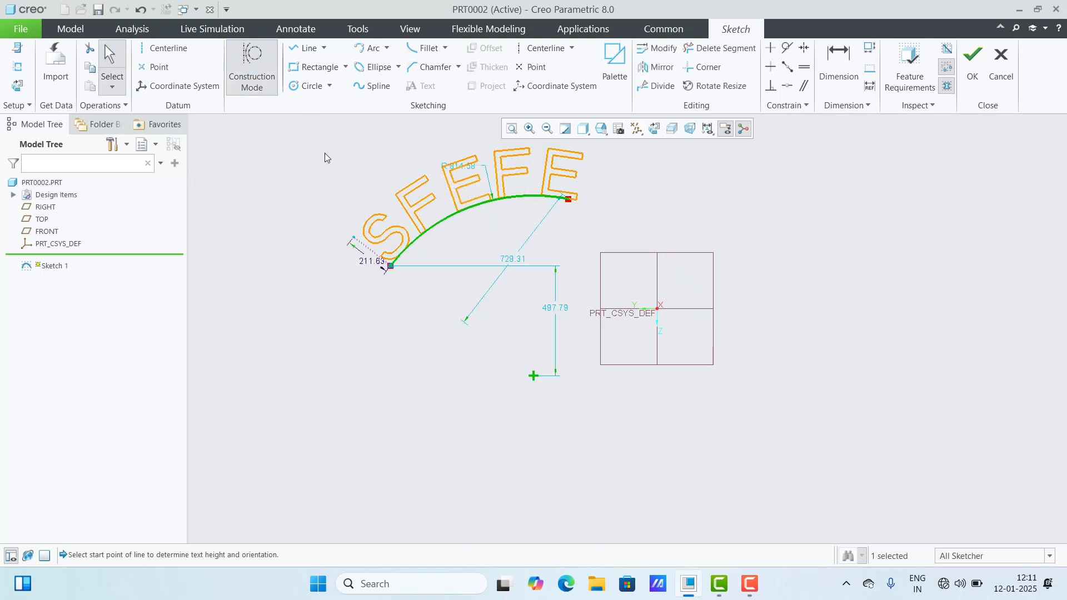
left_click(446, 218)
left_click(489, 162)
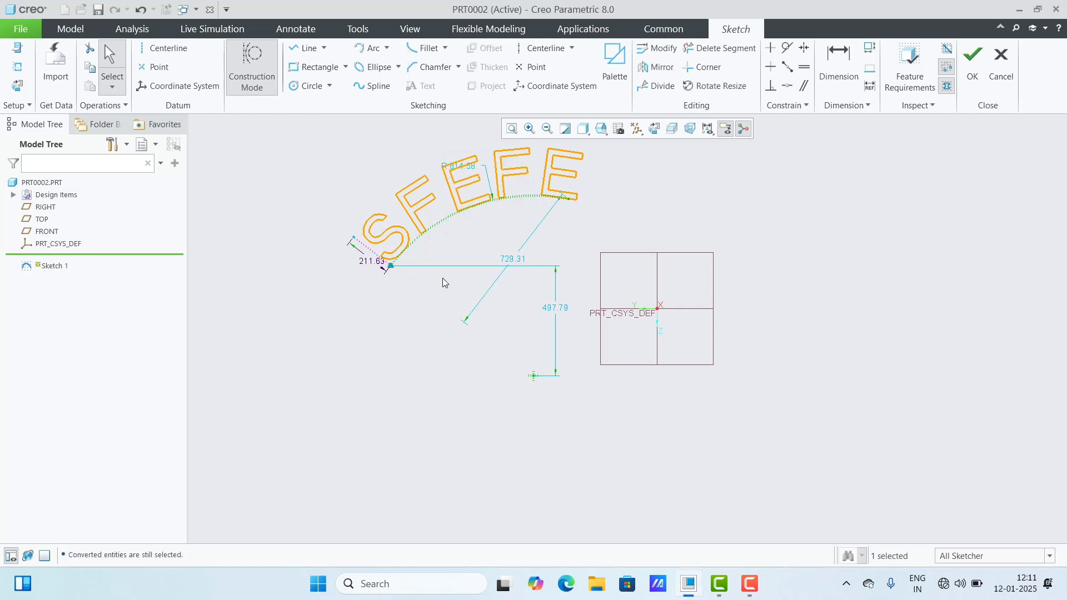